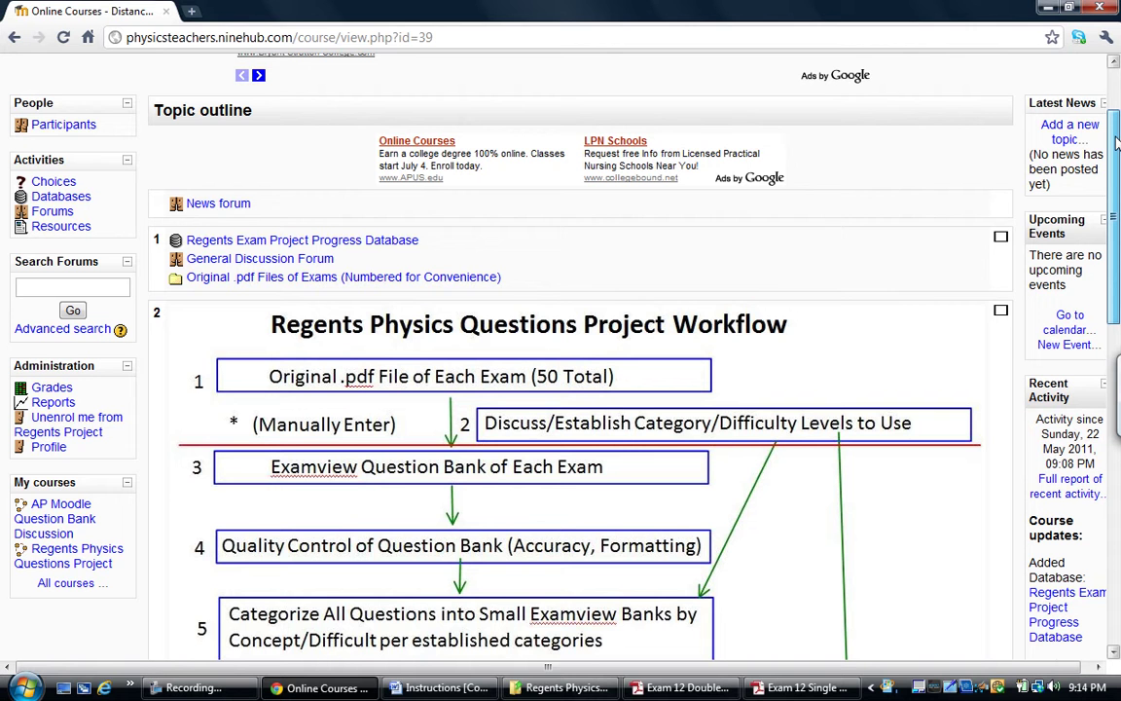
# Open the Regents Exam Project Progress Database from the course page and begin a new entry
pyautogui.moveTo(1117, 144); pyautogui.dragTo(1117, 145)
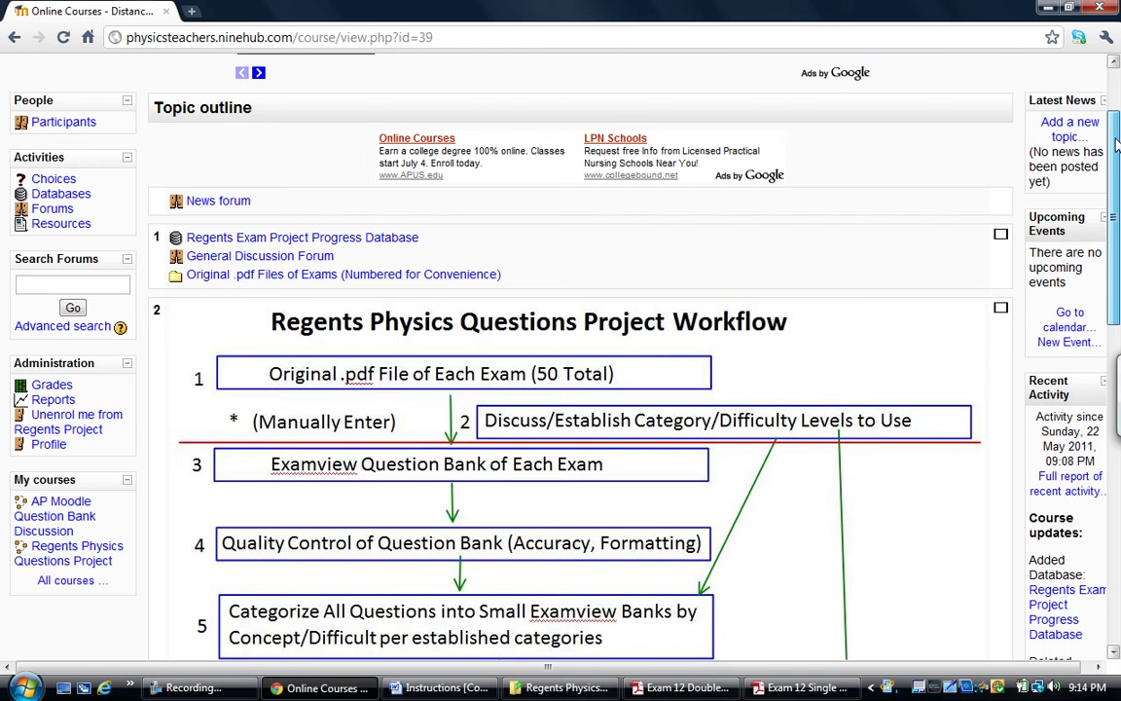
pyautogui.click(373, 239)
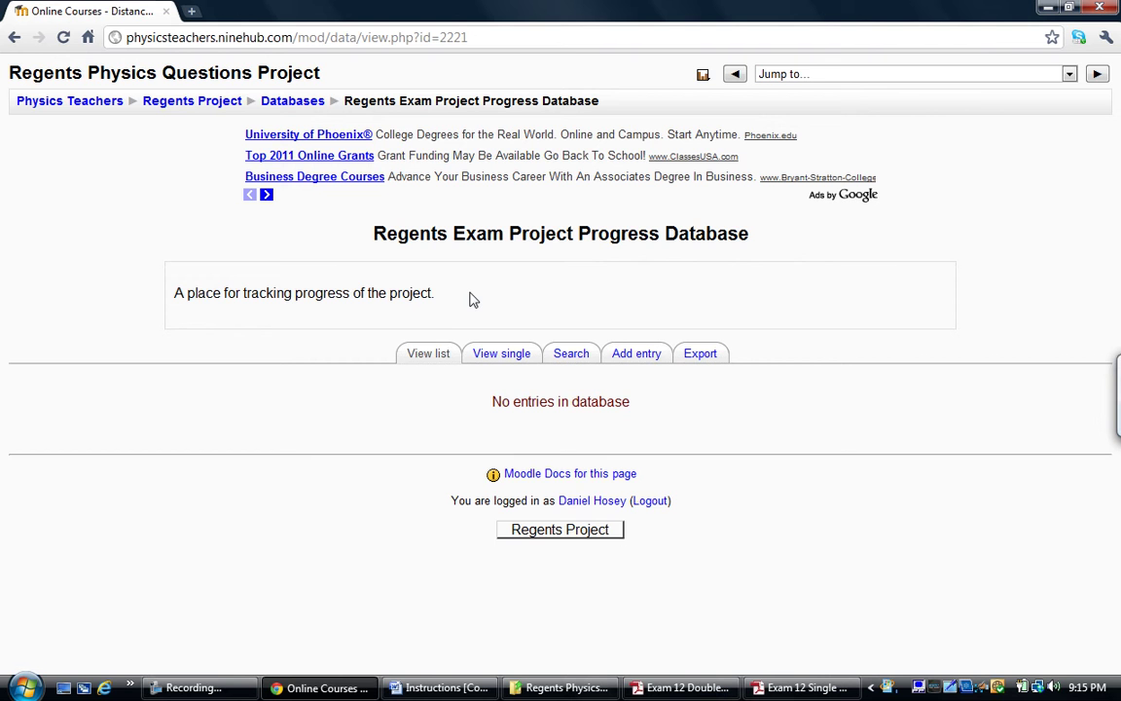
pyautogui.click(643, 354)
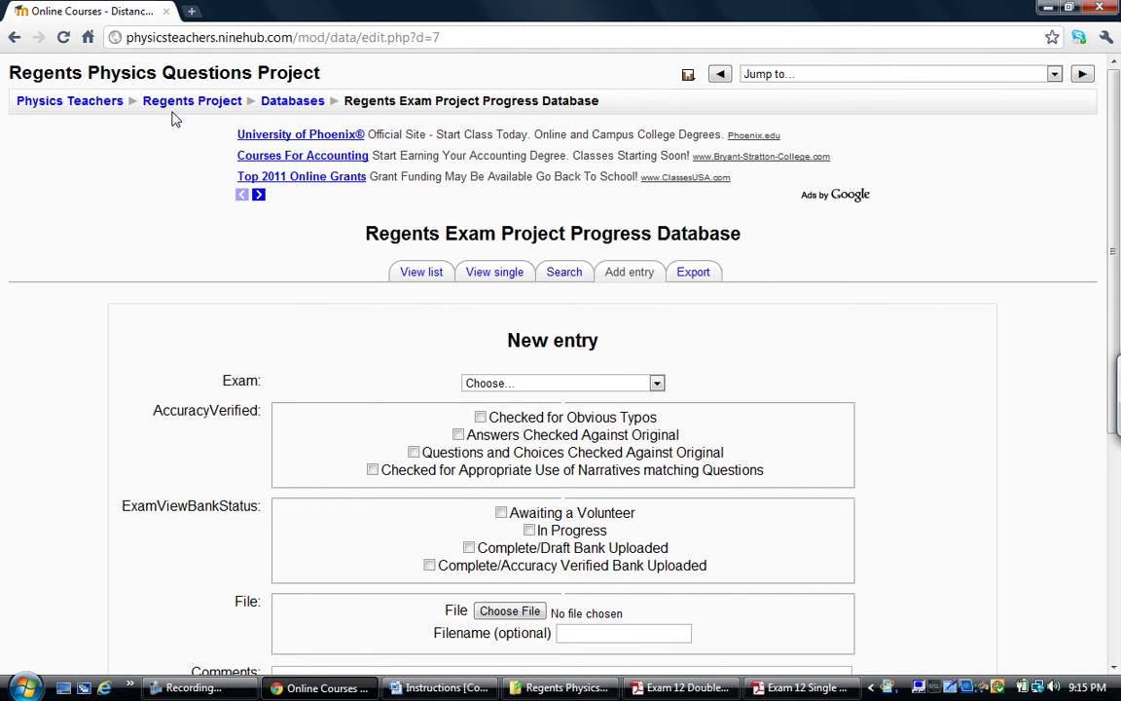
# Fill the new entry with exam 12 - 1980, status In Progress, and the contributor's name
pyautogui.click(554, 390)
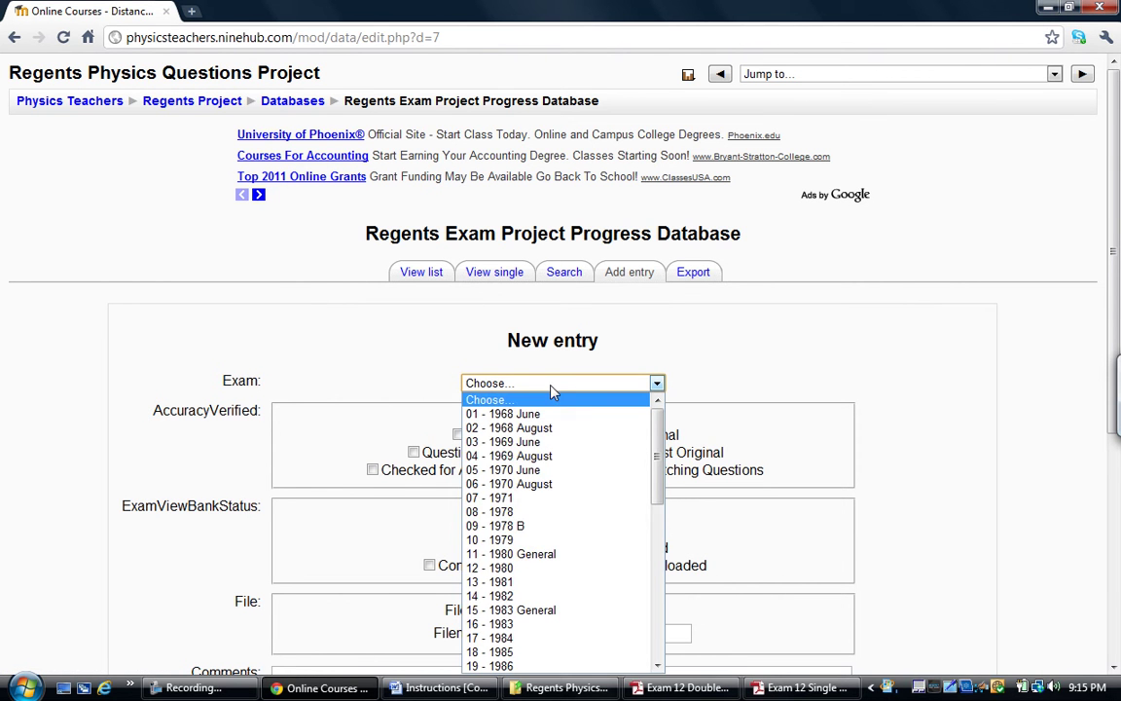
pyautogui.click(526, 569)
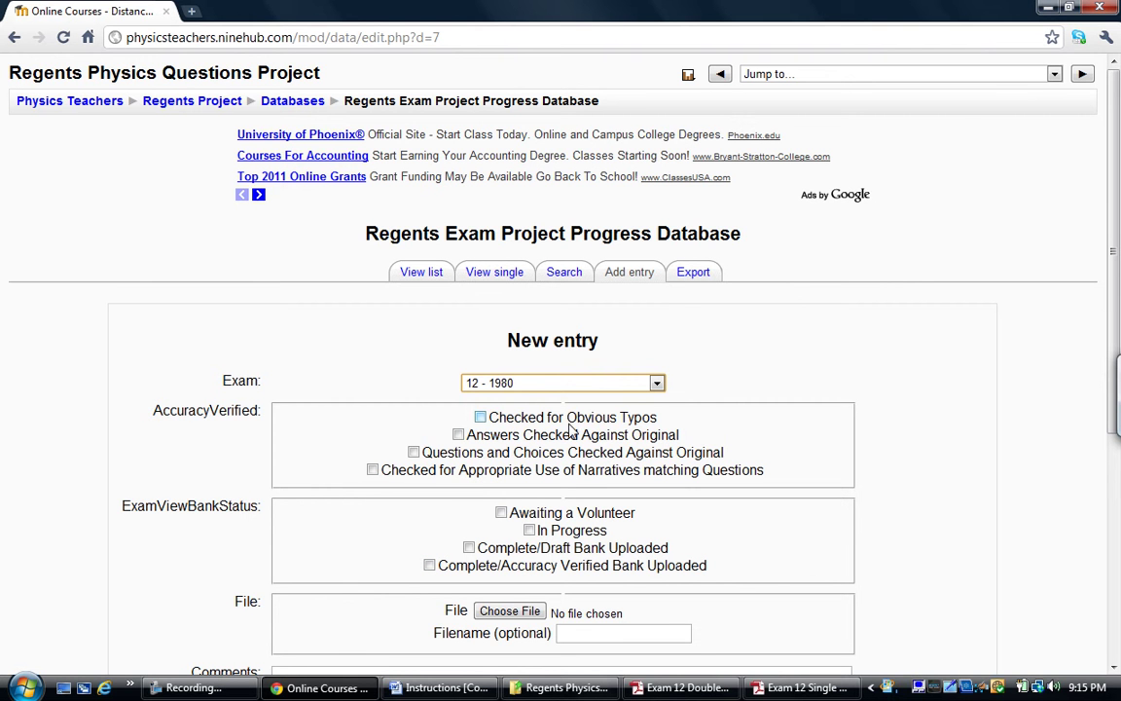
pyautogui.click(530, 531)
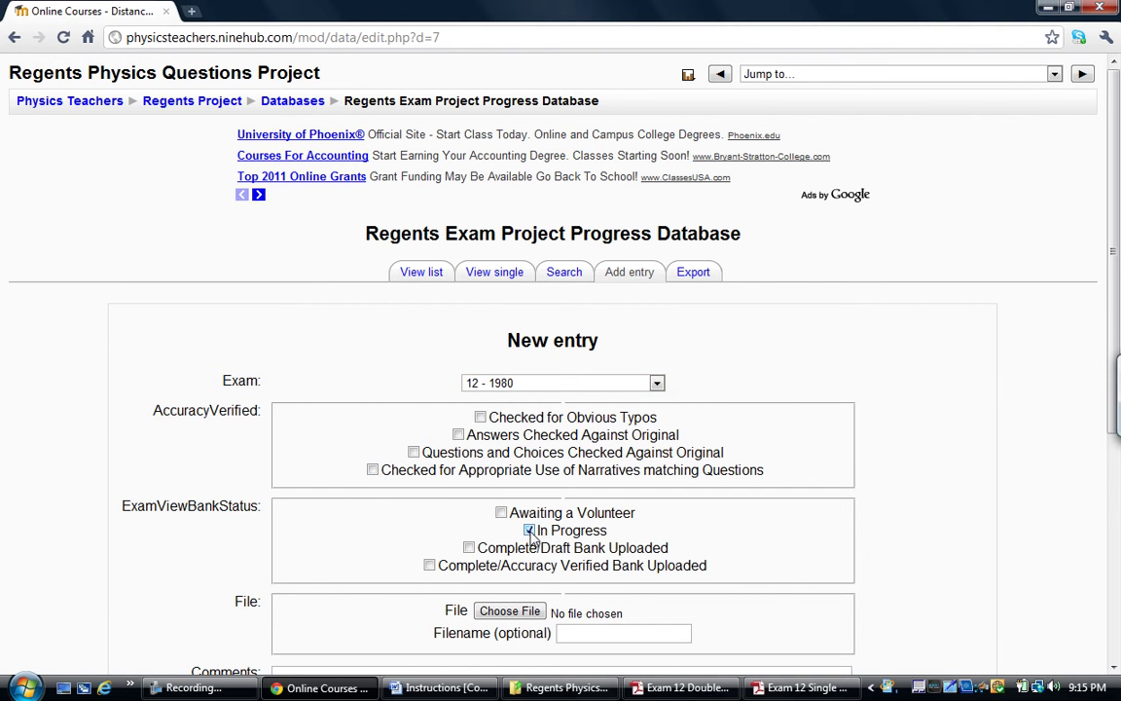
pyautogui.moveTo(1117, 282); pyautogui.dragTo(1117, 452)
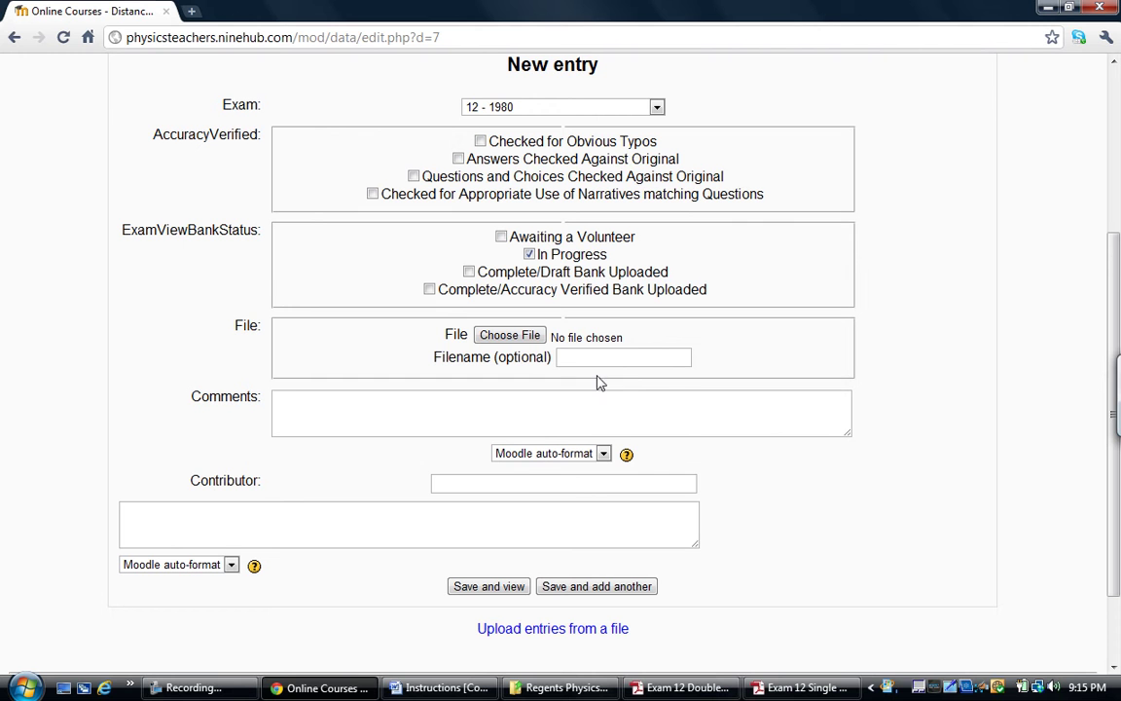
pyautogui.click(524, 479)
pyautogui.write('Dan Hosey')
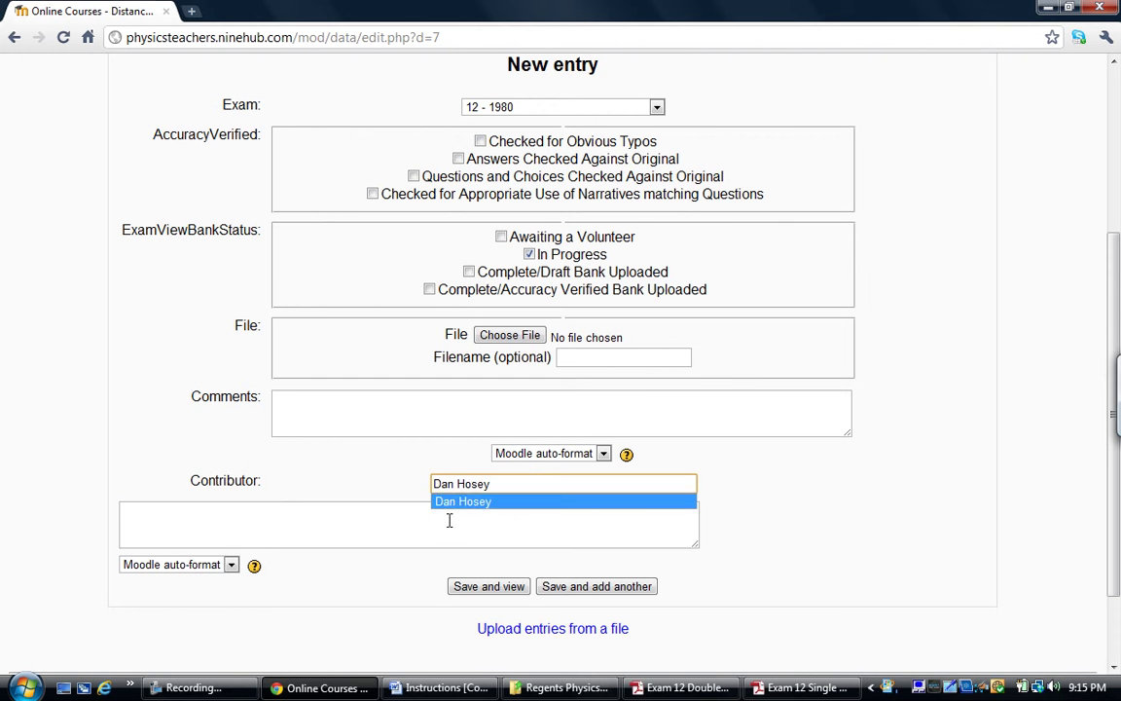
pyautogui.click(449, 520)
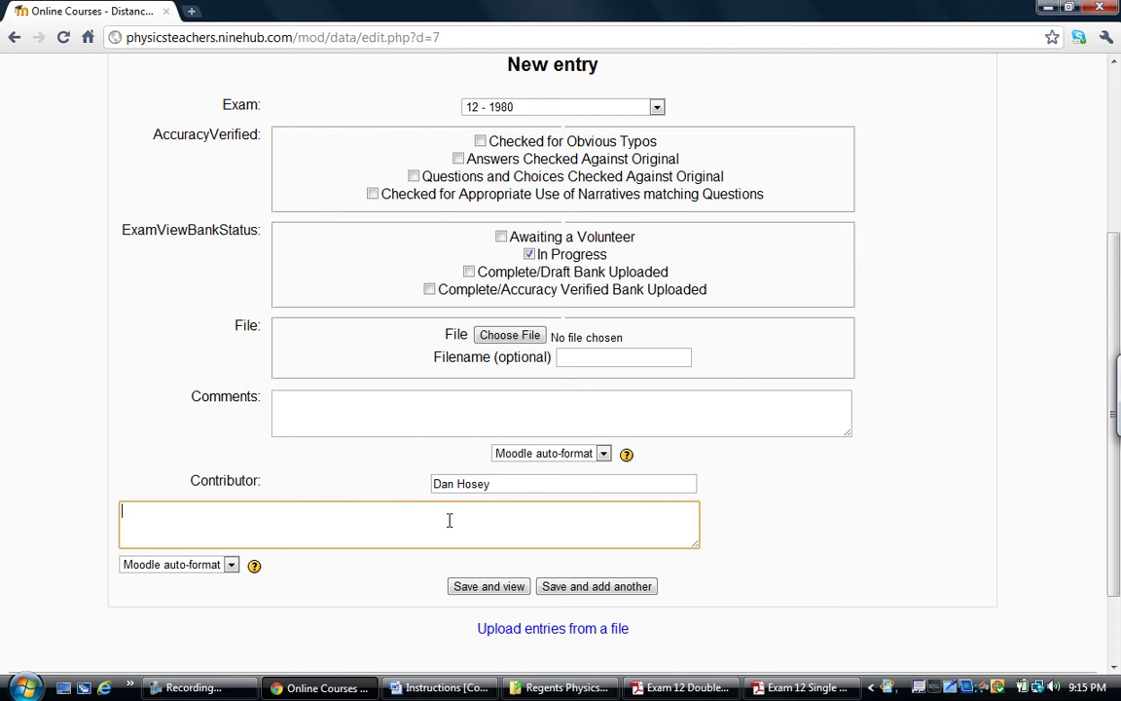
# Save the entry, then return through the entry list to the Regents Project course page
pyautogui.click(483, 586)
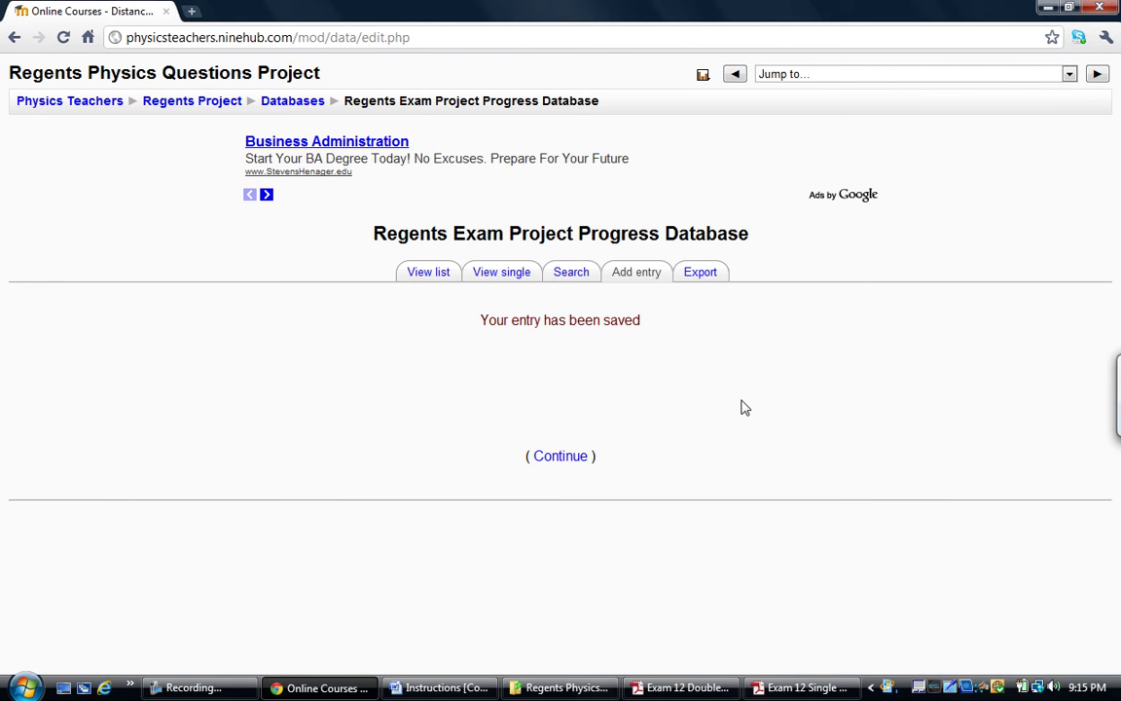
pyautogui.click(571, 455)
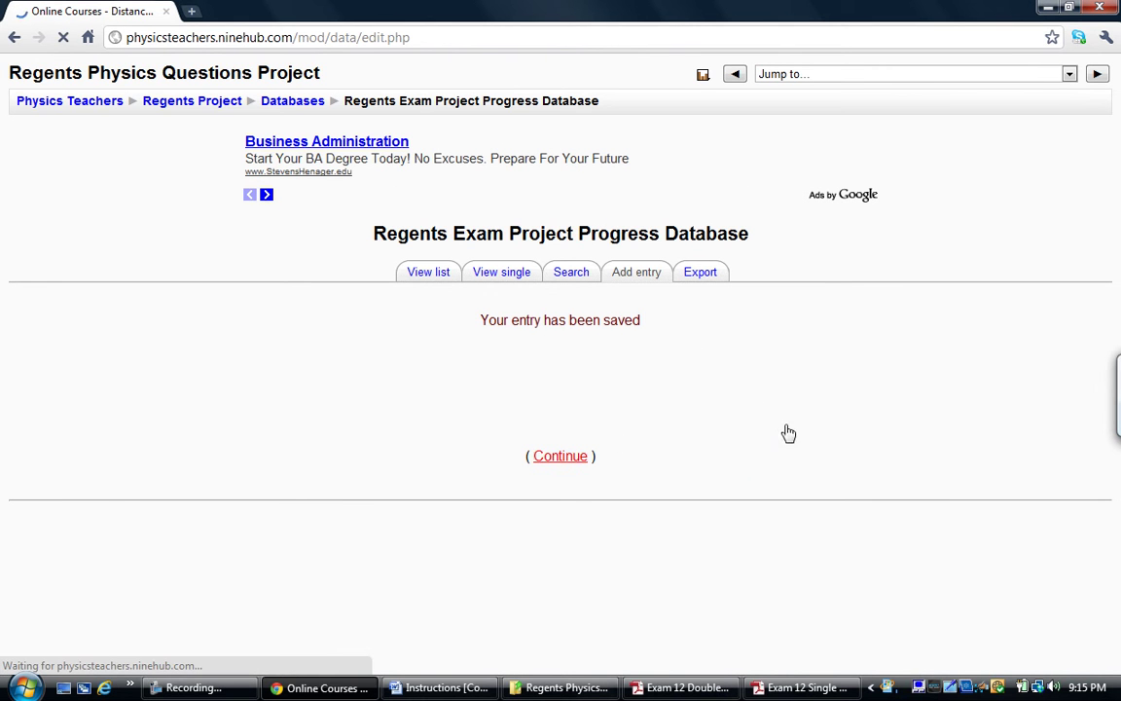
pyautogui.click(440, 275)
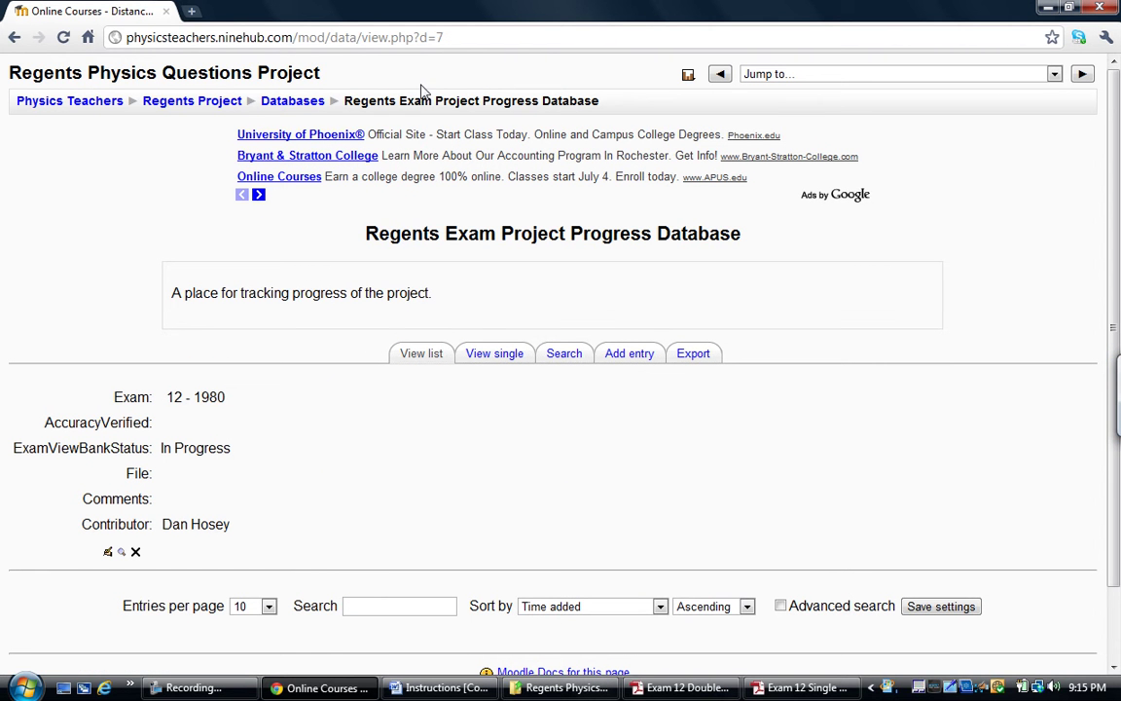
pyautogui.click(226, 102)
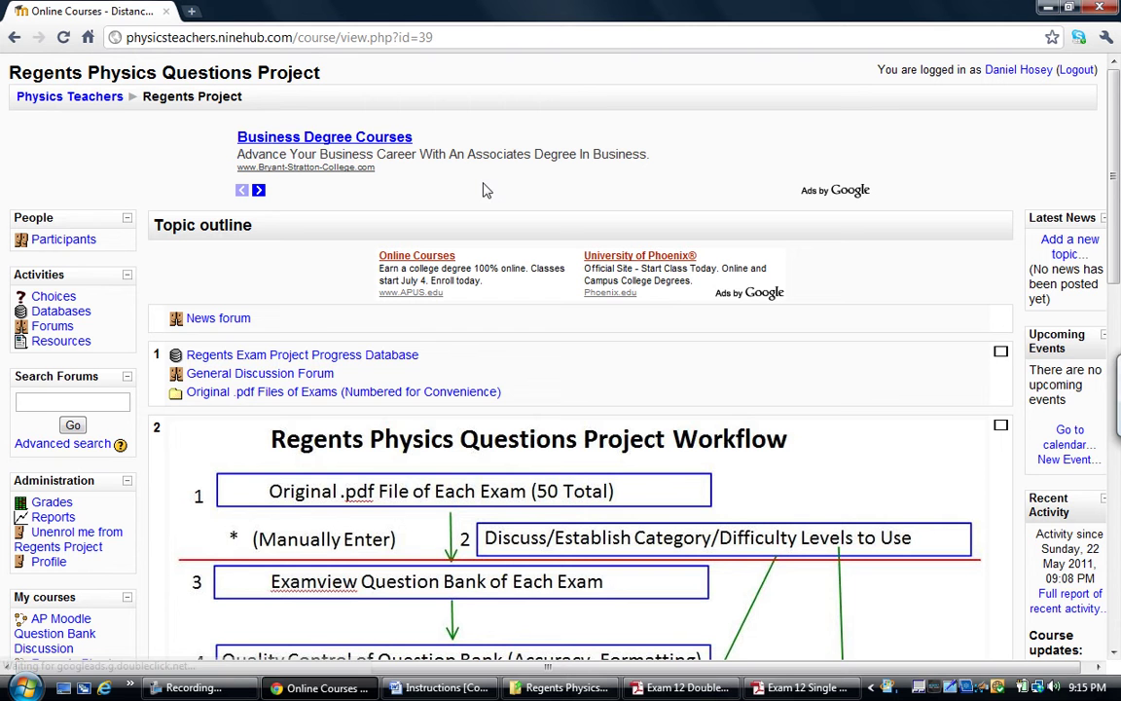
pyautogui.click(307, 395)
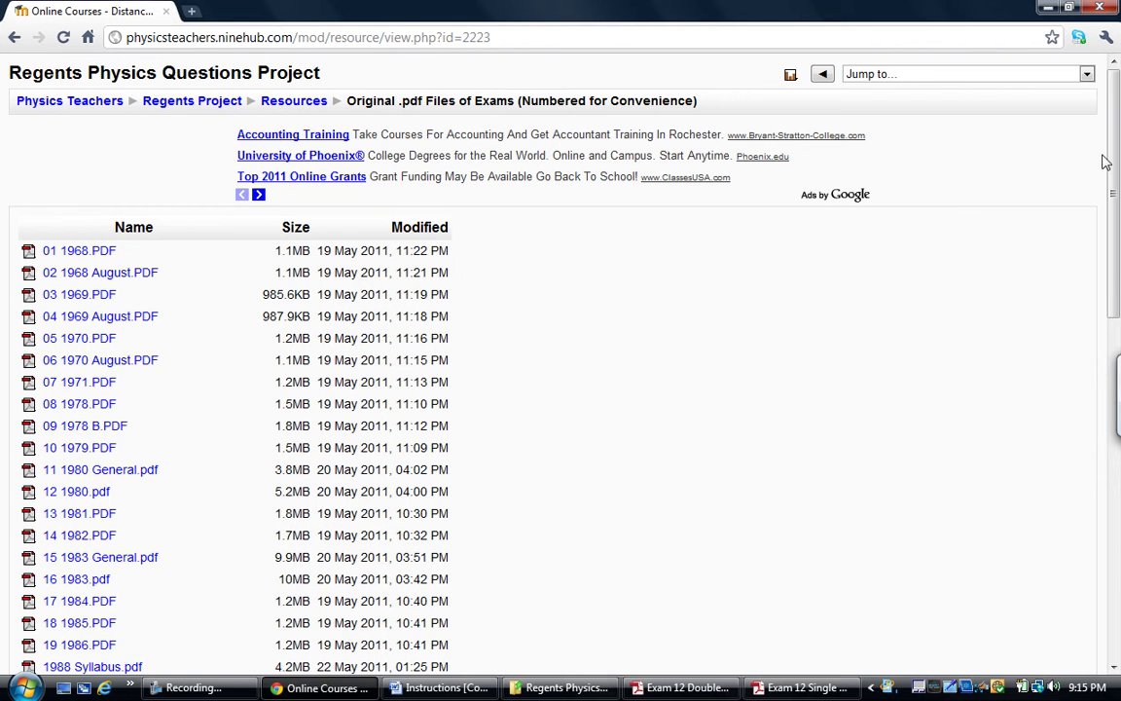
pyautogui.moveTo(1116, 162); pyautogui.dragTo(1117, 275)
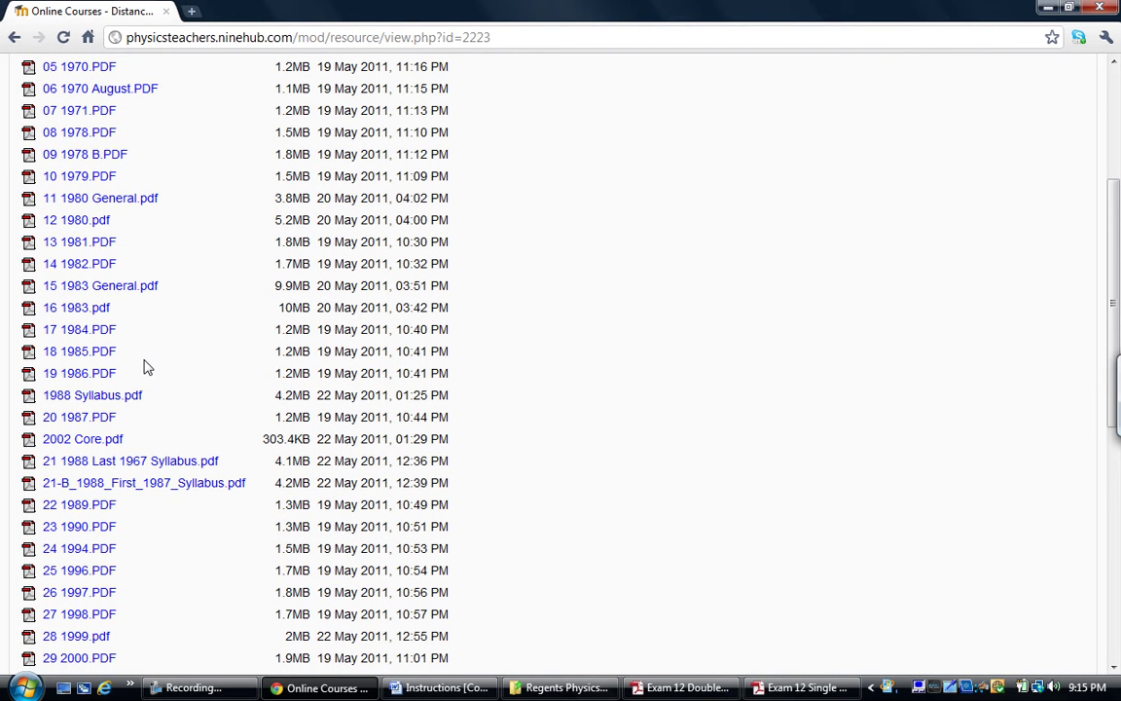
pyautogui.click(94, 227)
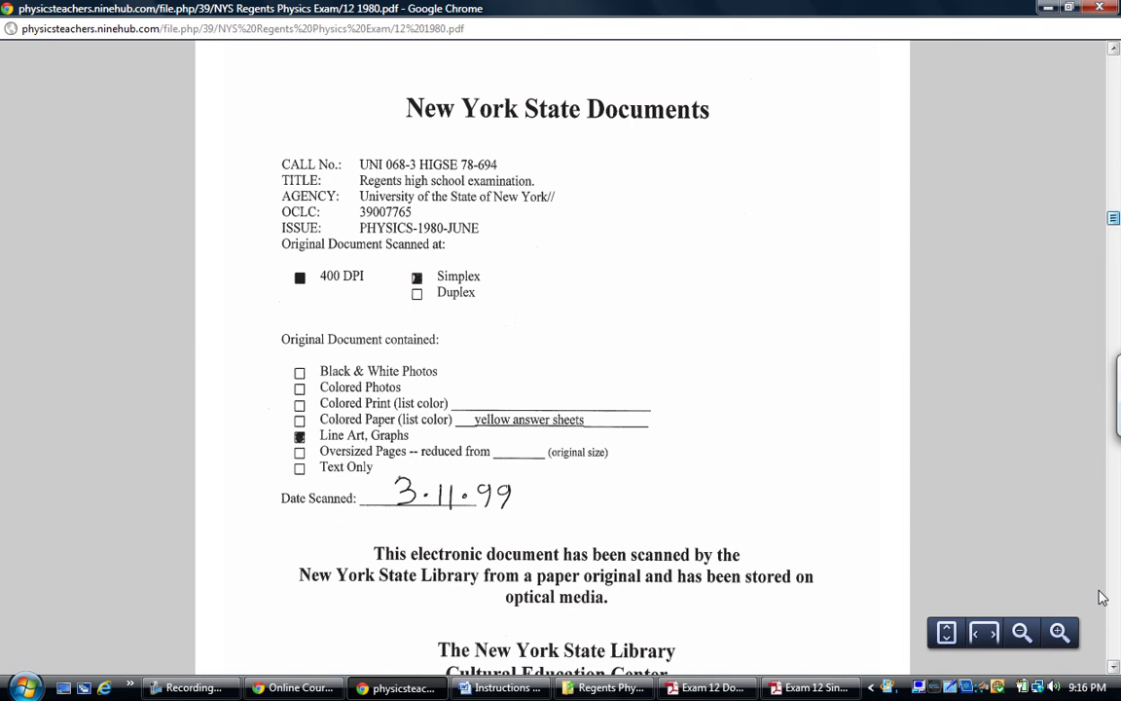
pyautogui.click(1116, 649)
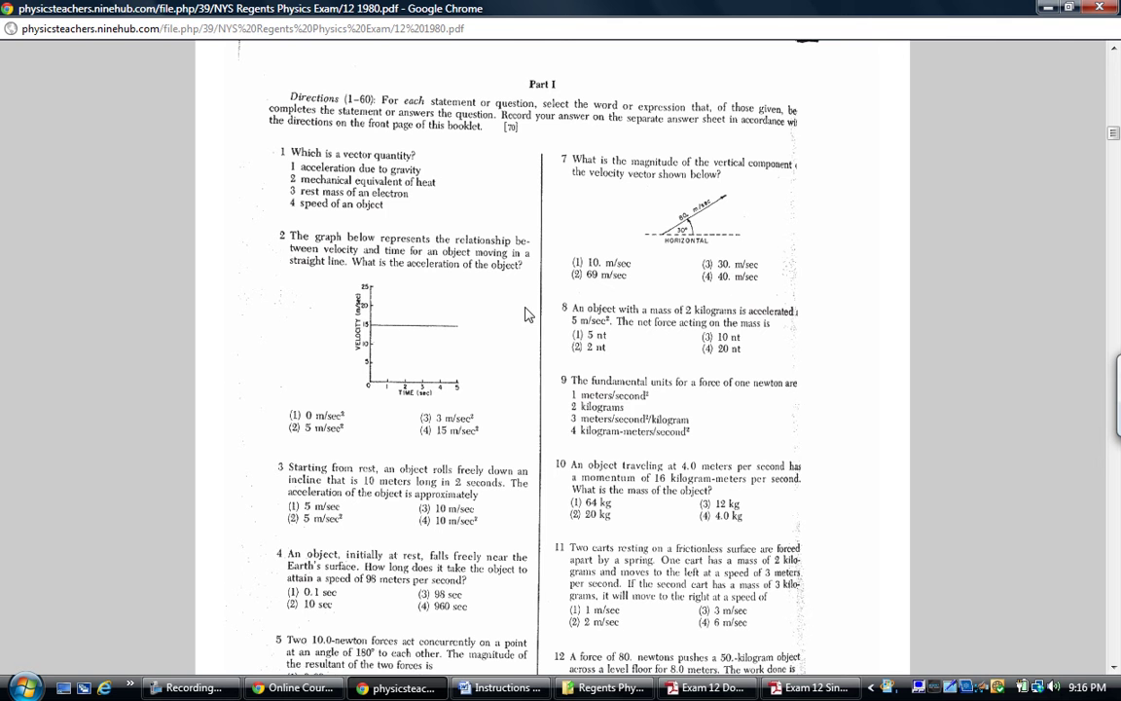
pyautogui.rightClick(508, 337)
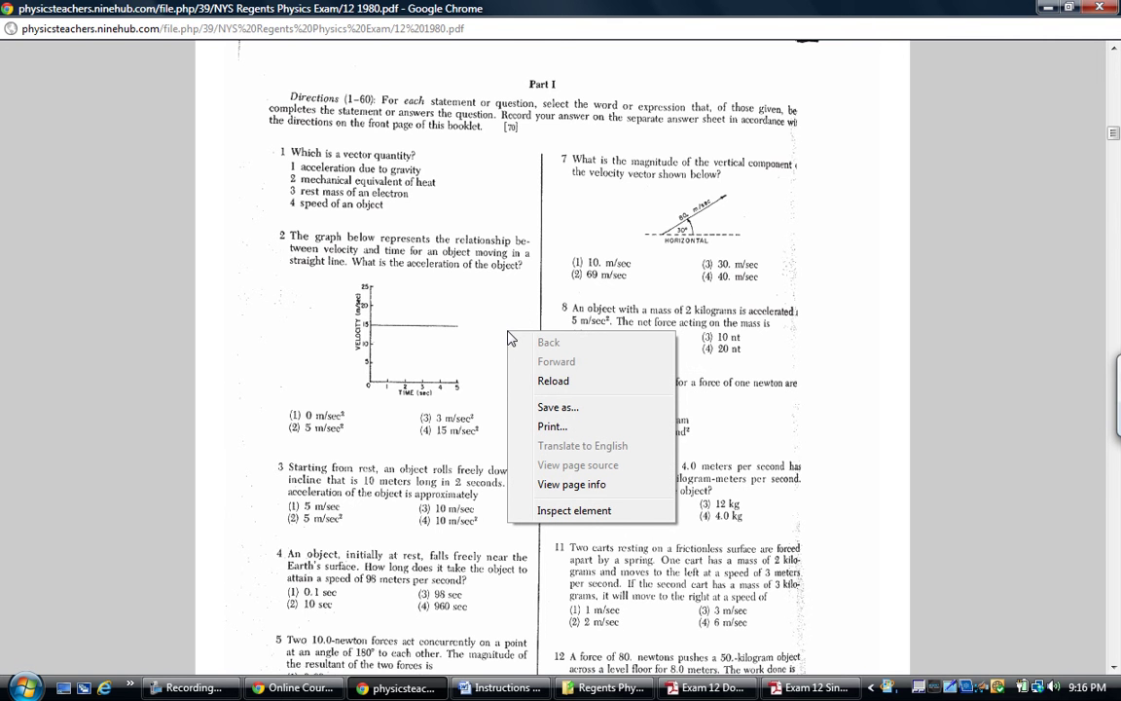
# Close the open PDF, save 12 1980.pdf to the Desktop, and open the downloaded file
pyautogui.press('Escape')
pyautogui.hotkey('ctrl', 'w')
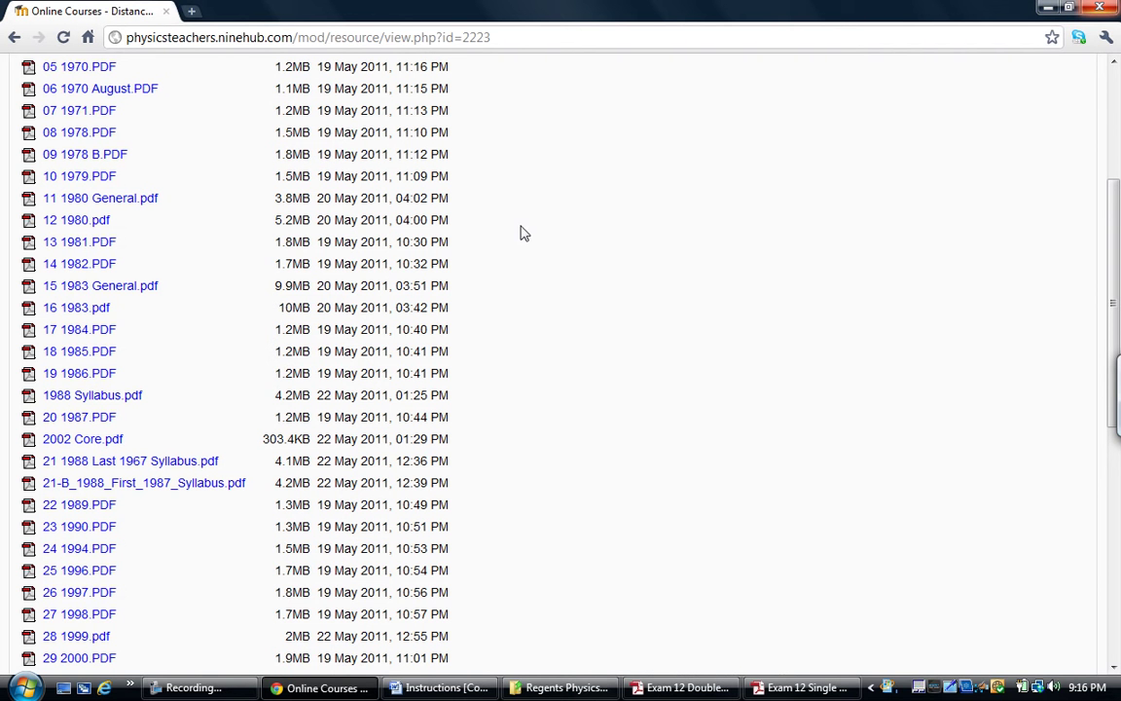
pyautogui.rightClick(87, 224)
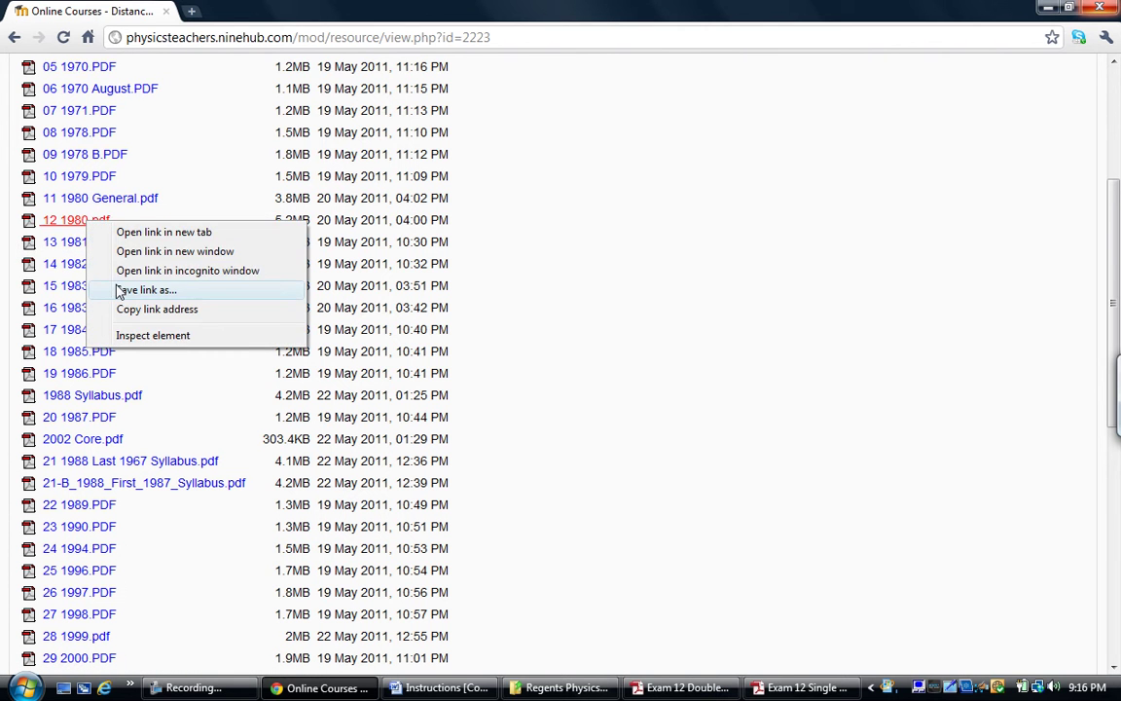
pyautogui.click(122, 289)
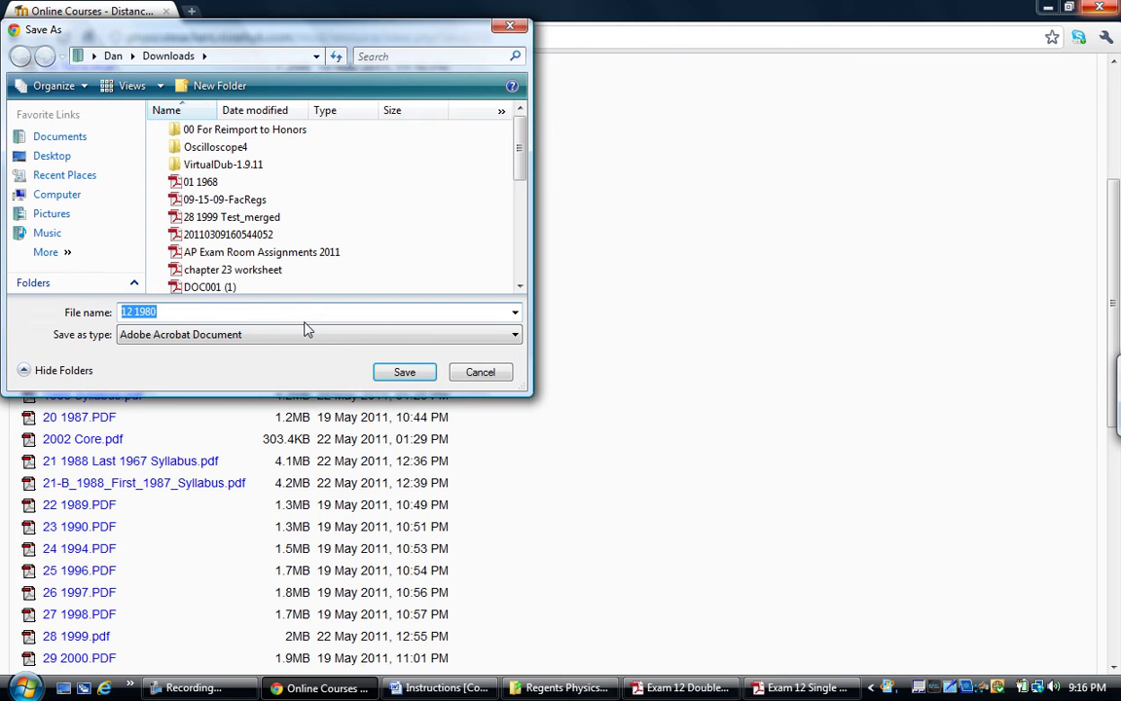
pyautogui.click(80, 162)
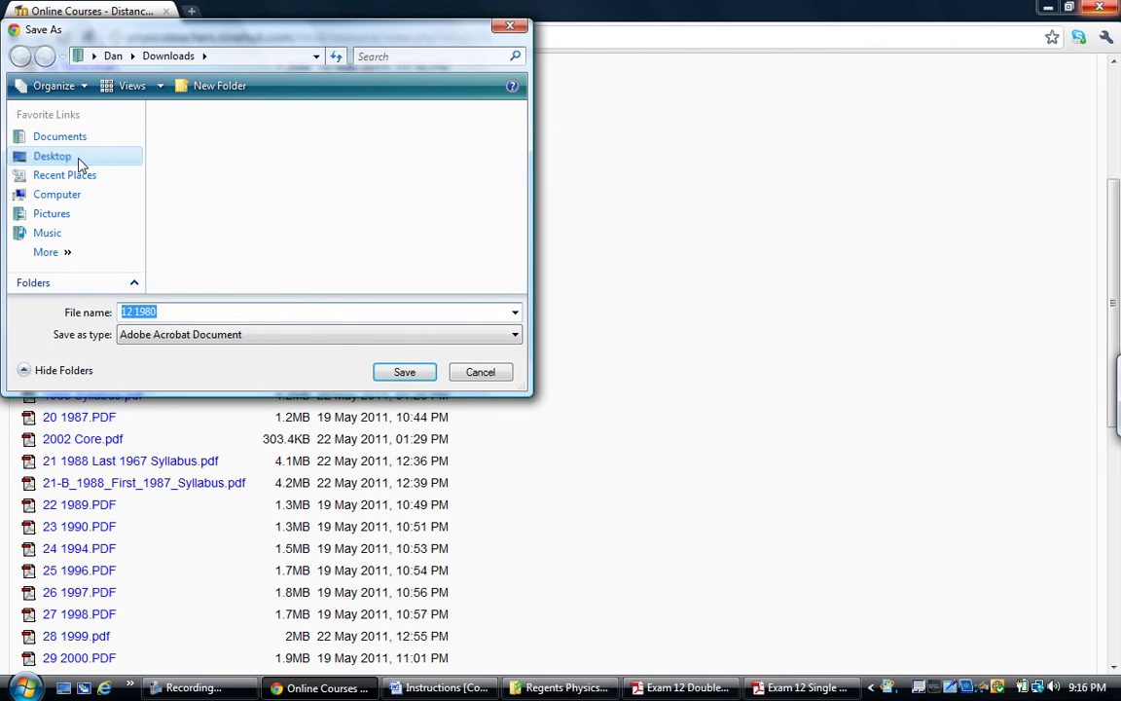
pyautogui.click(414, 376)
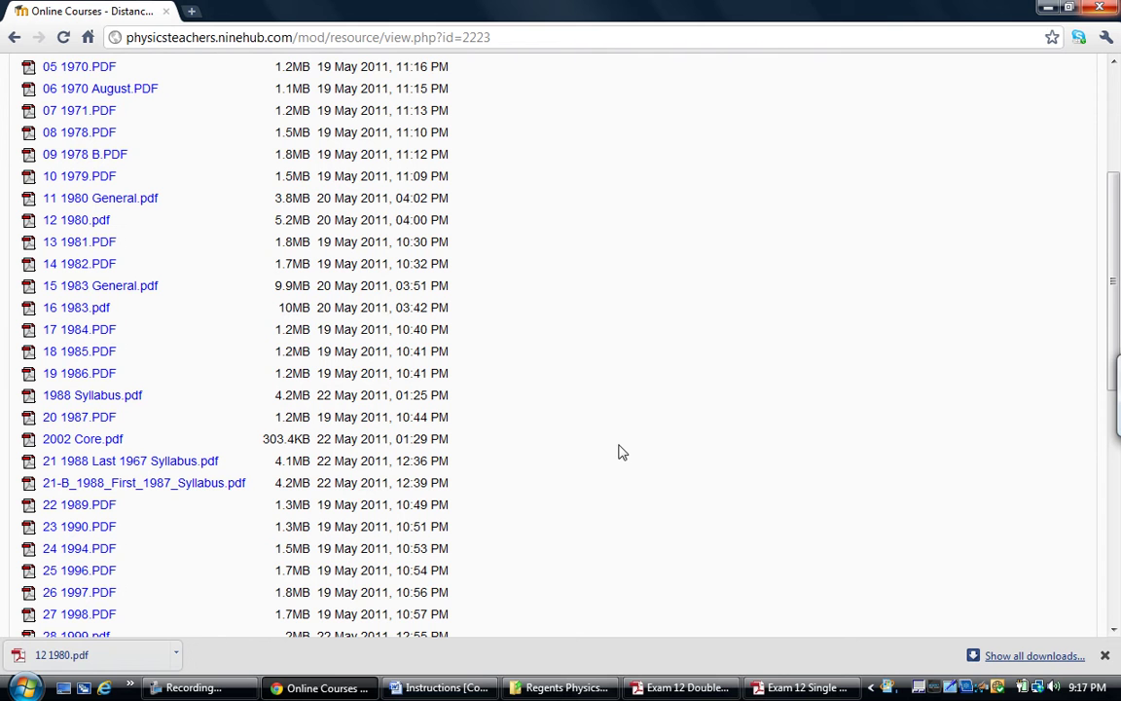
pyautogui.click(68, 658)
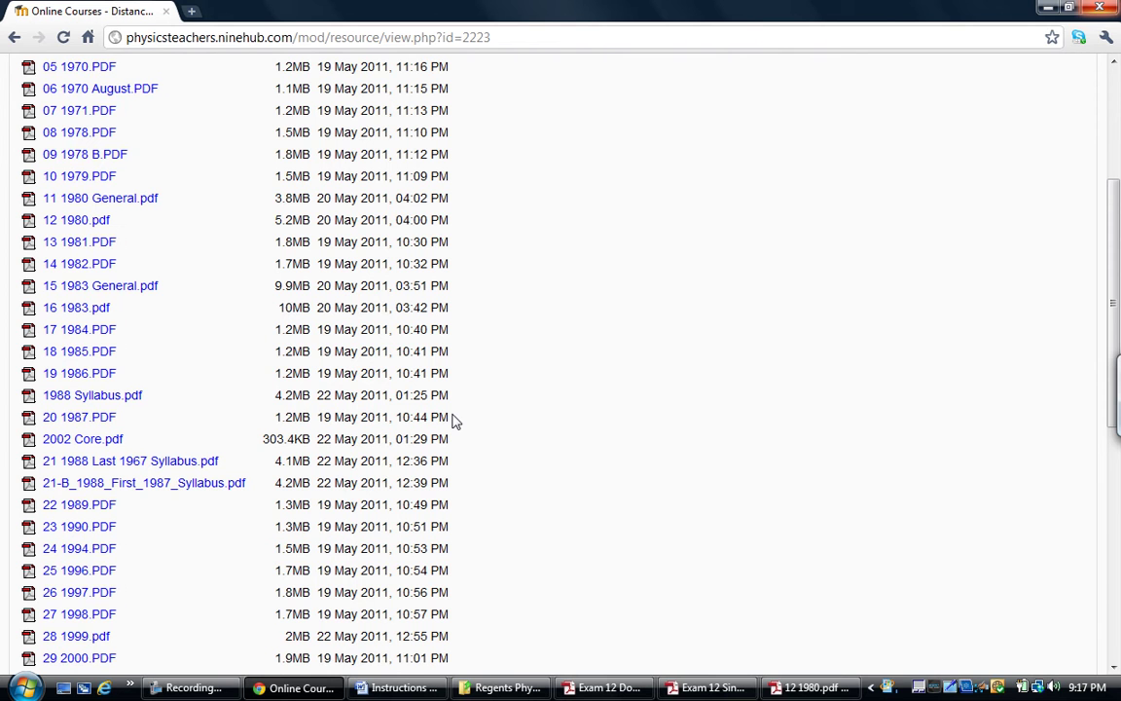
# Bring the exam PDF forward and scroll down to the Part I questions on page 4
pyautogui.click(816, 686)
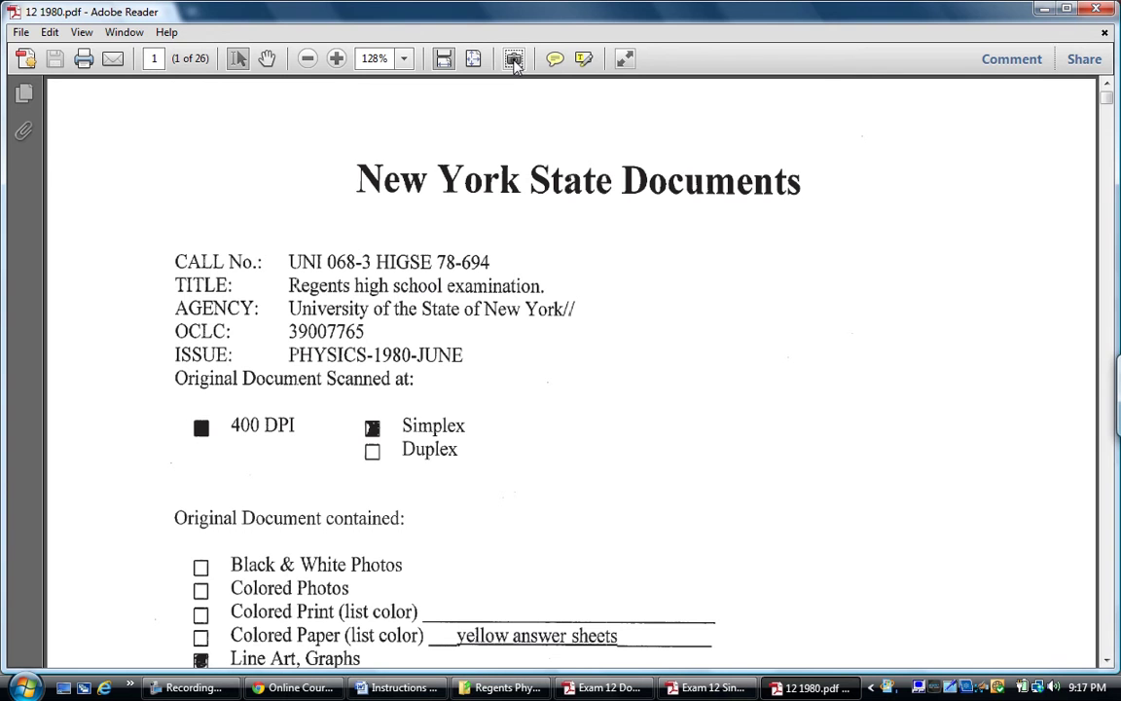
pyautogui.rightClick(670, 64)
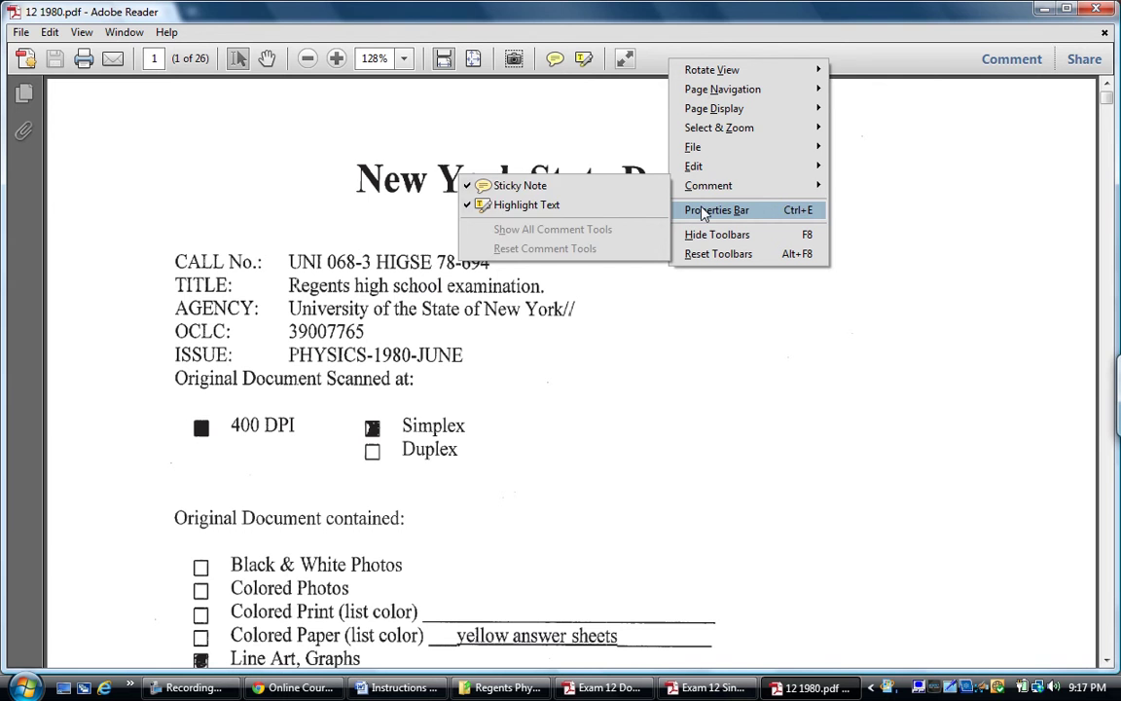
pyautogui.moveTo(715, 192)
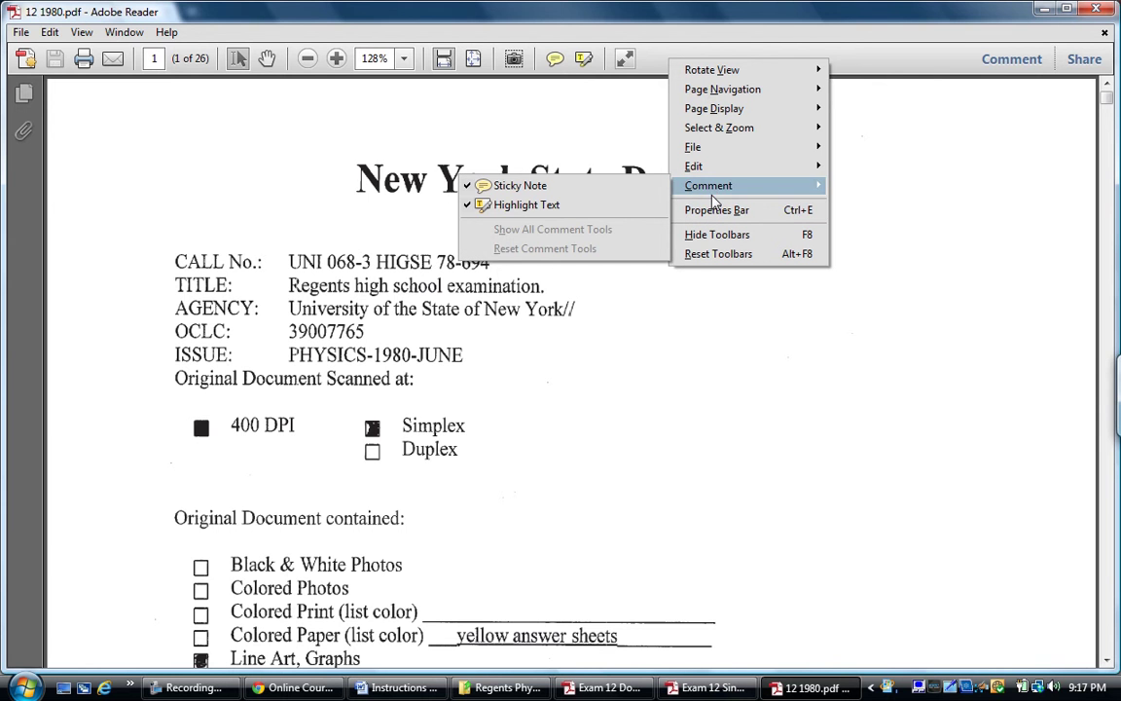
pyautogui.click(693, 22)
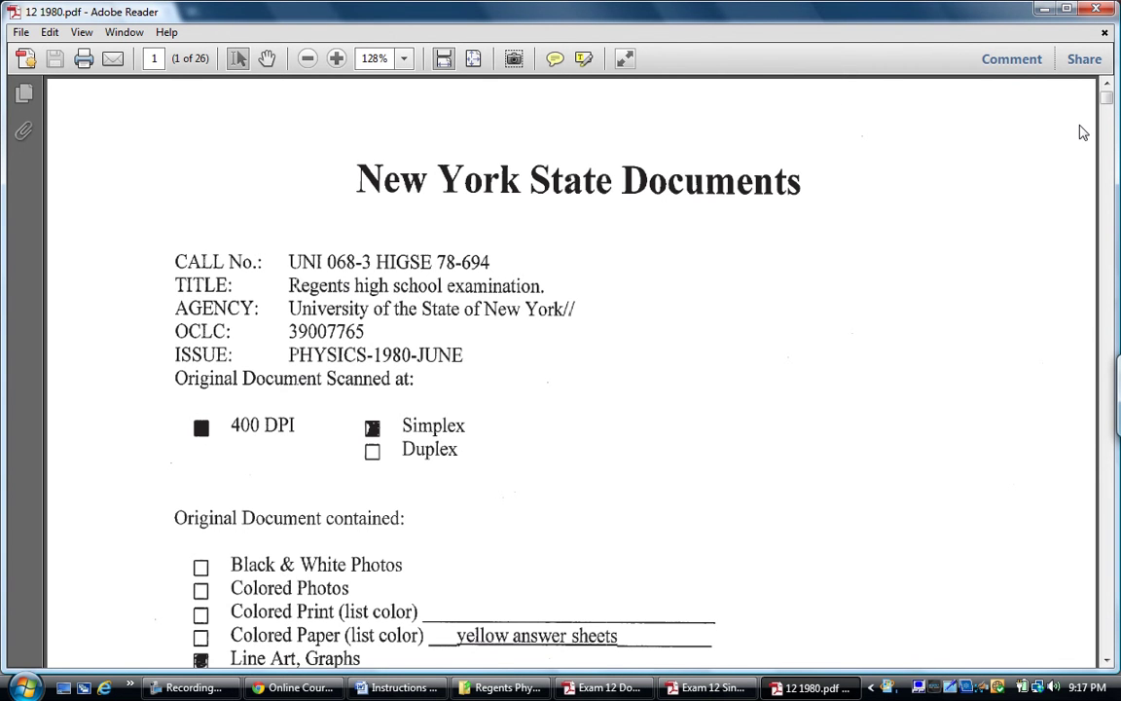
pyautogui.moveTo(1110, 100); pyautogui.dragTo(1115, 181)
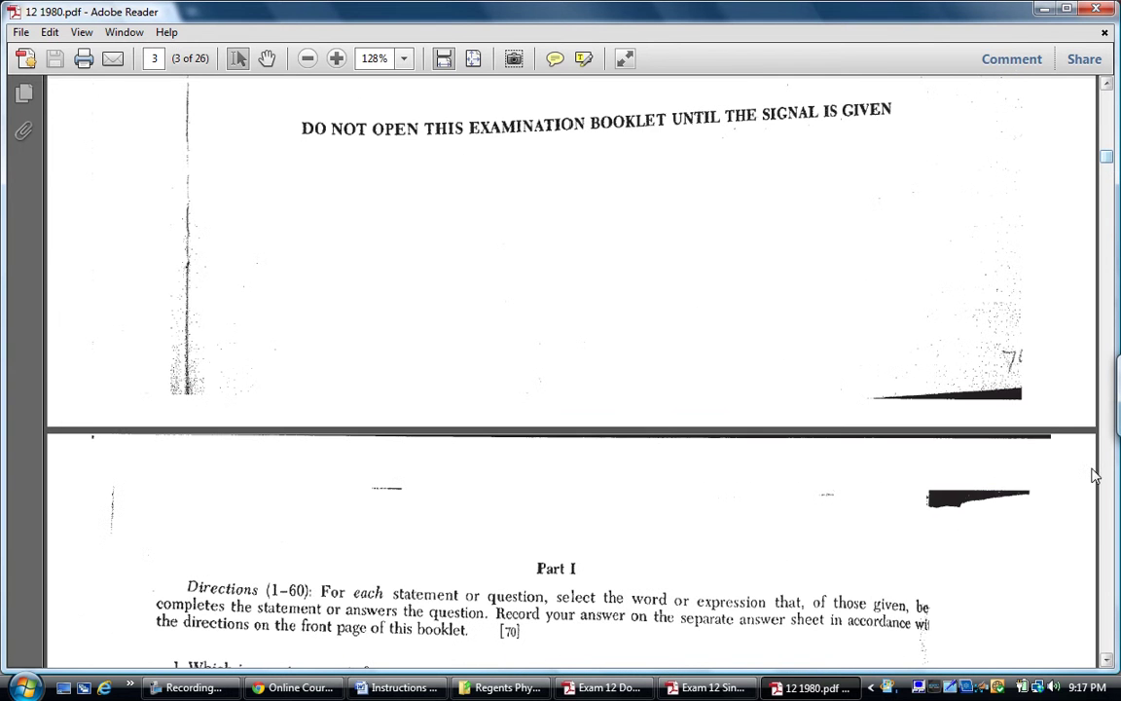
pyautogui.click(1108, 663)
pyautogui.scroll(-5, 1107, 663)
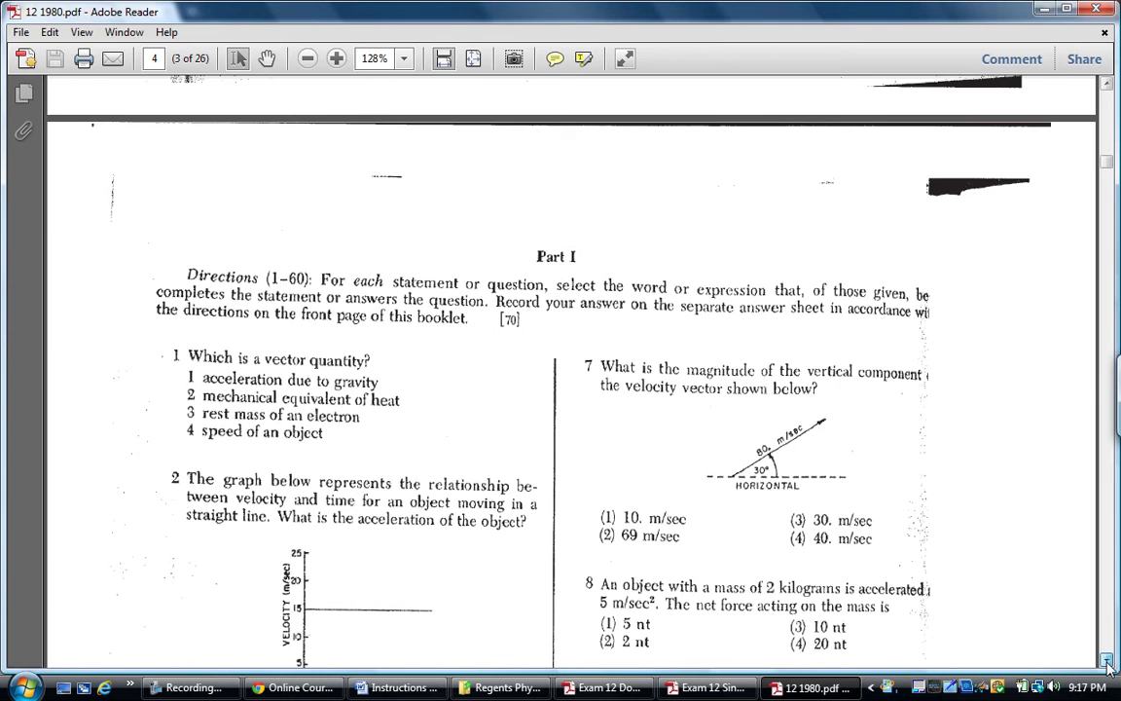
pyautogui.click(25, 688)
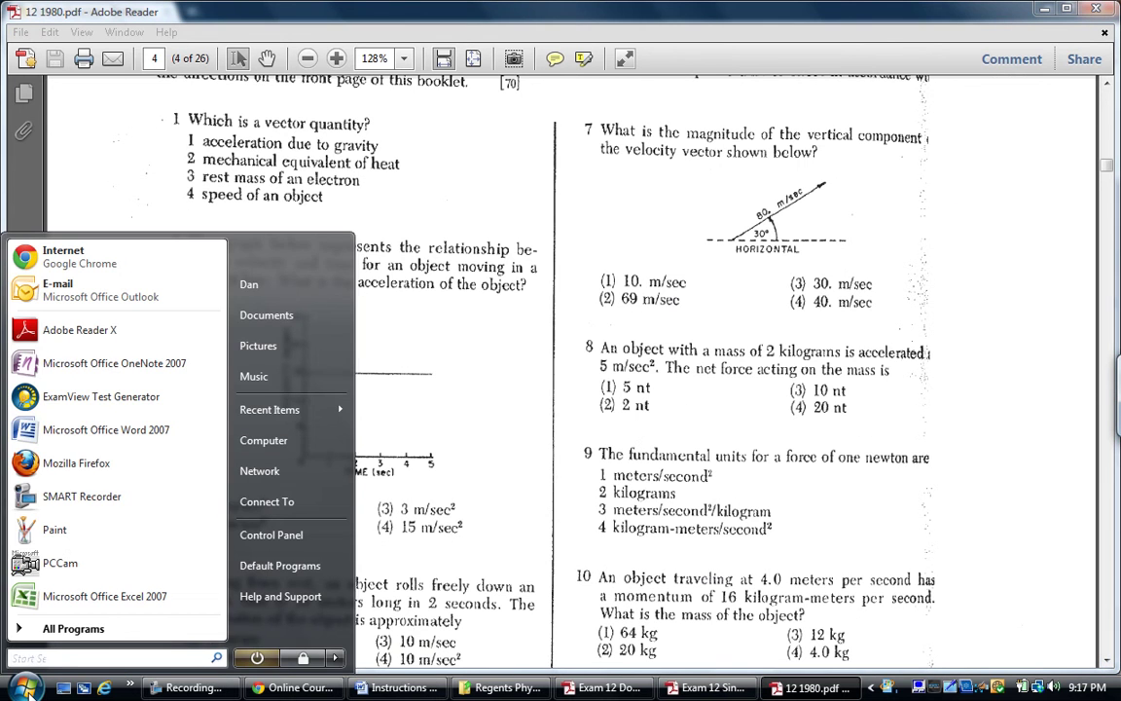
# Launch ExamView, create a bank titled 'Exam 12 June 1980 Exam', and start subtitle 'Exam 12'
pyautogui.click(113, 356)
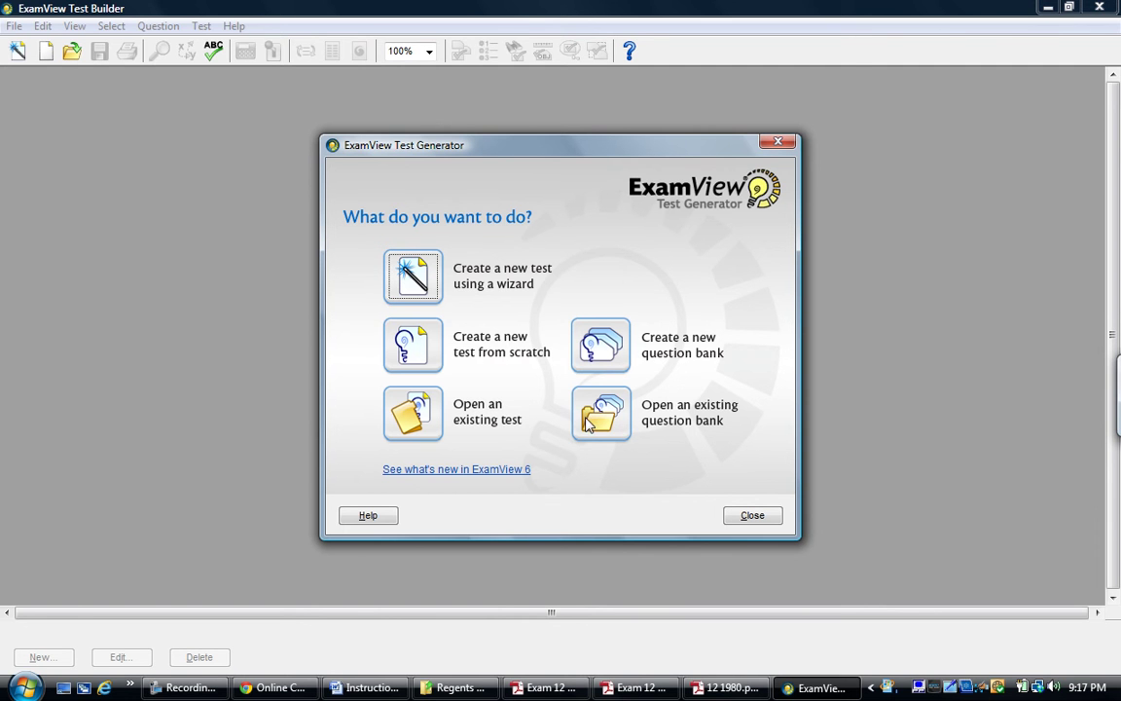
pyautogui.click(605, 358)
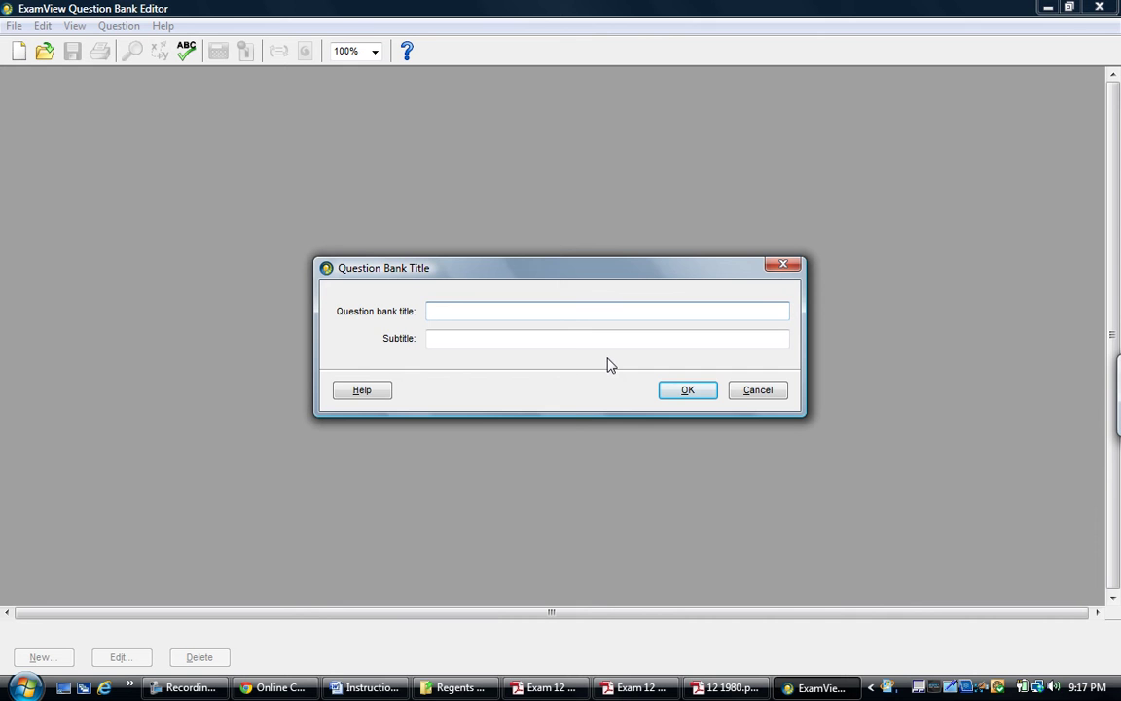
pyautogui.write('Exam 12 June 19')
pyautogui.press('BackSpace')
pyautogui.write('Exam')
pyautogui.press('Tab')
pyautogui.write('Ex')
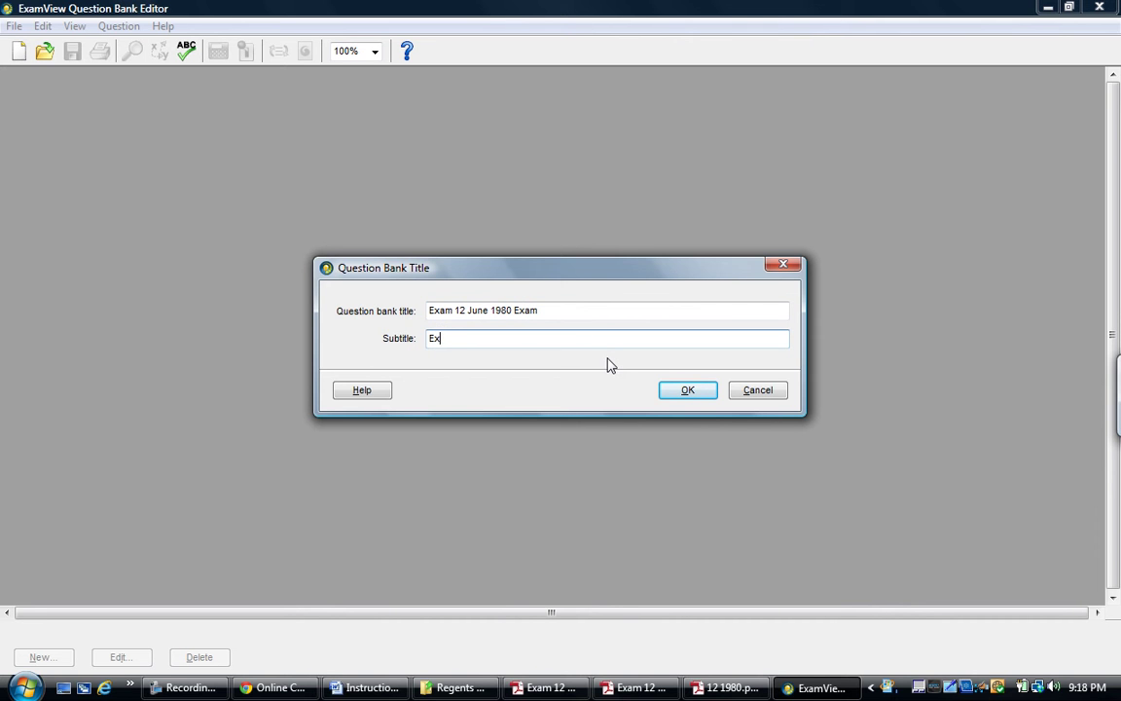
pyautogui.write('am 12')
# Confirm subtitle 'Exam 12', open and close an empty Multiple Choice question, then restore the window
pyautogui.click(675, 395)
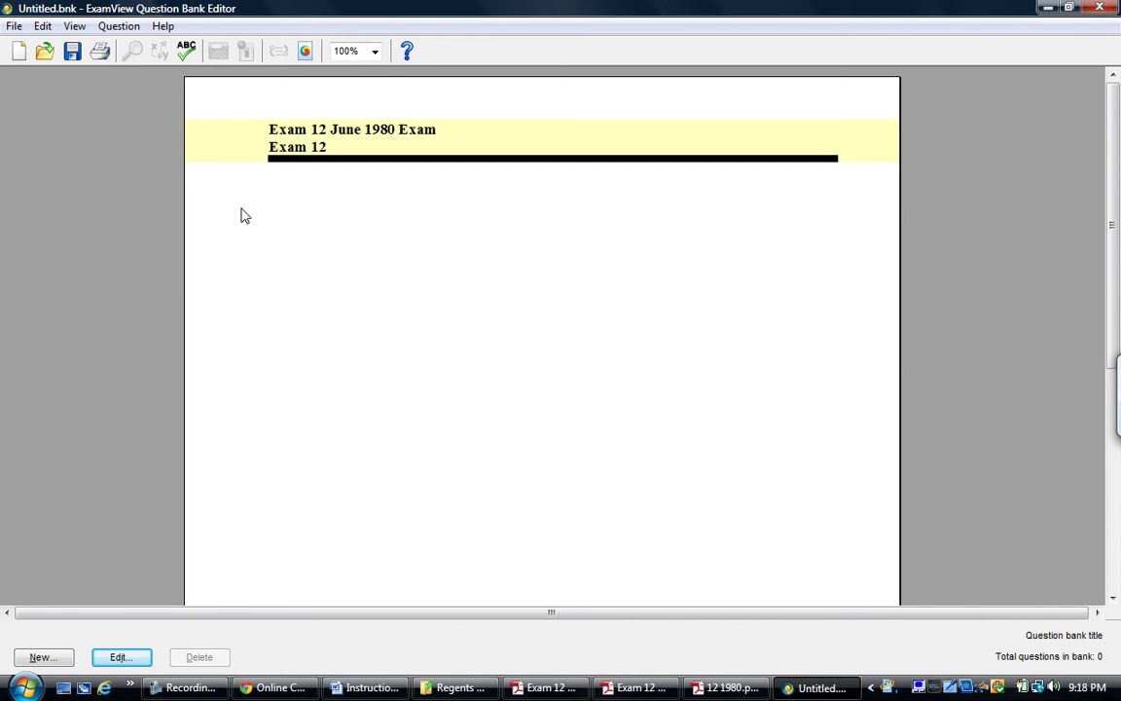
pyautogui.hotkey('ctrl', 'n')
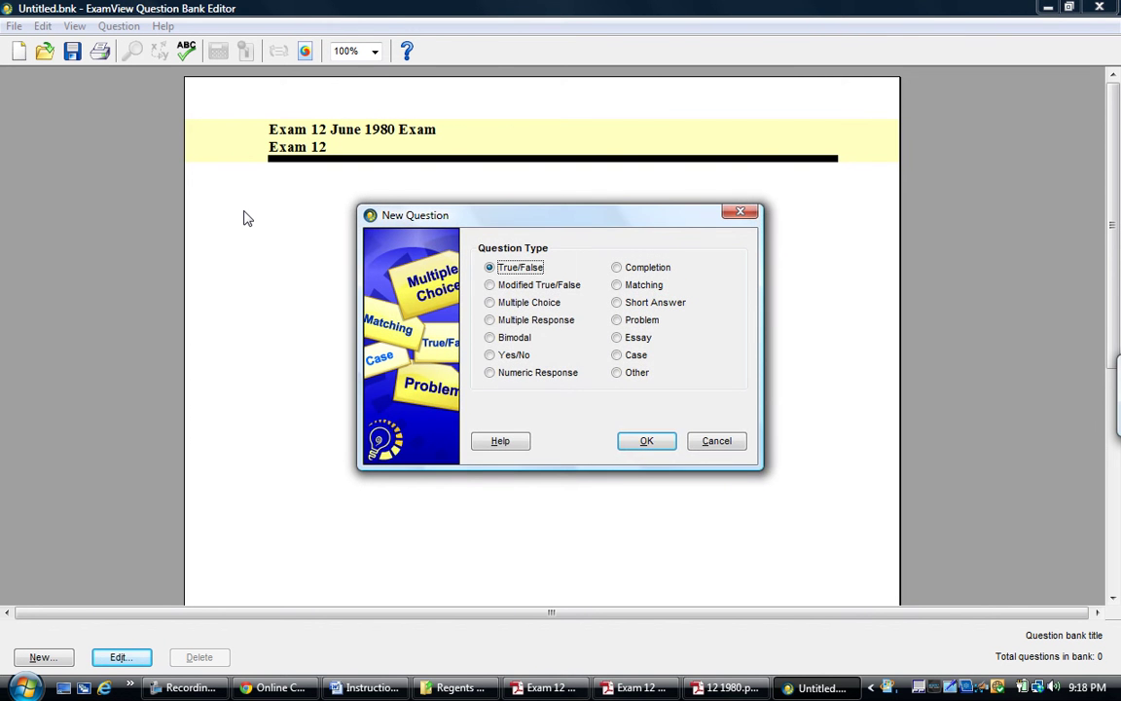
pyautogui.press('Down')
pyautogui.press('Down')
pyautogui.press('Down')
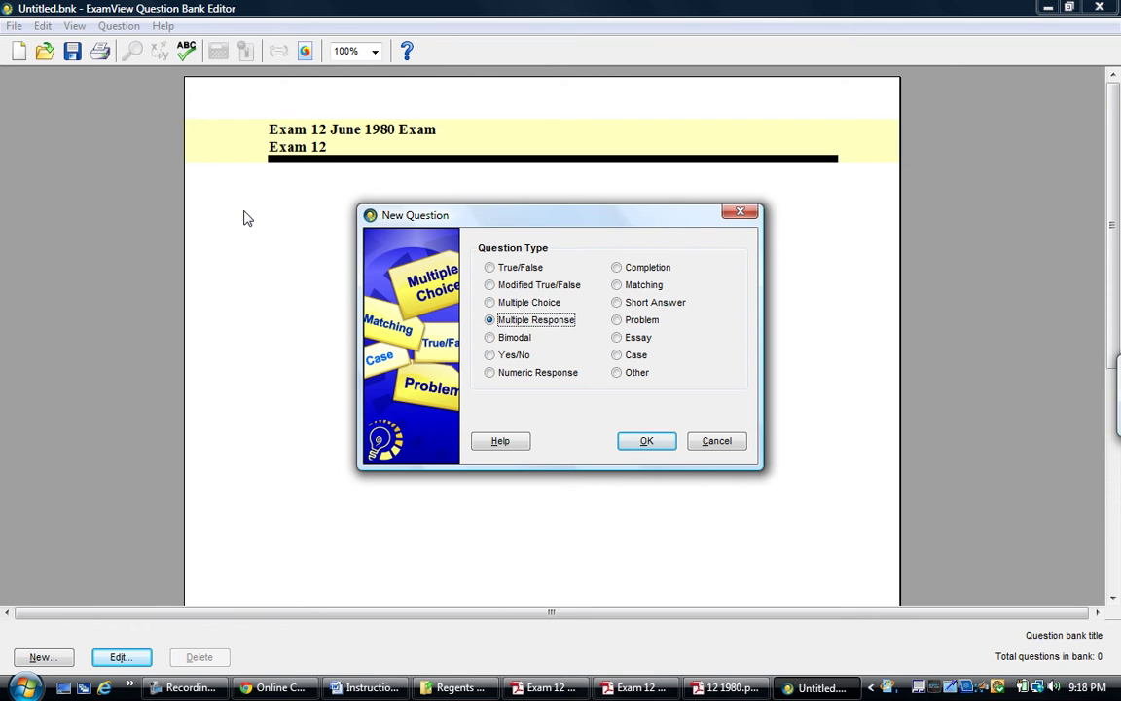
pyautogui.press('Up')
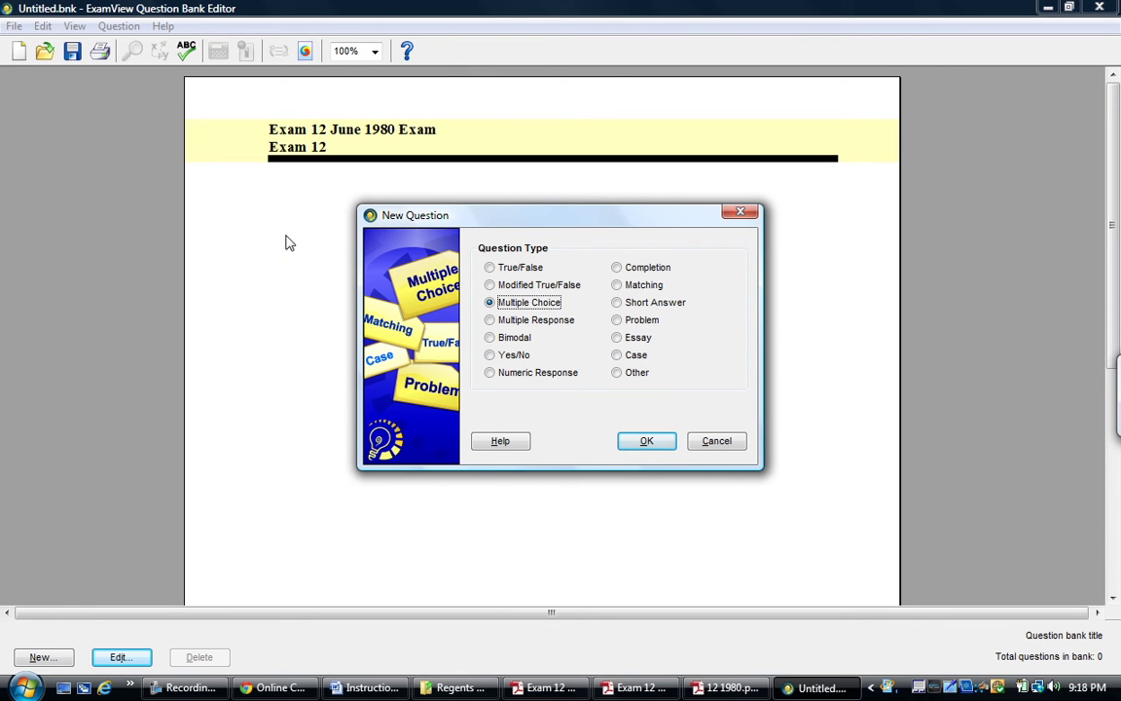
pyautogui.click(645, 446)
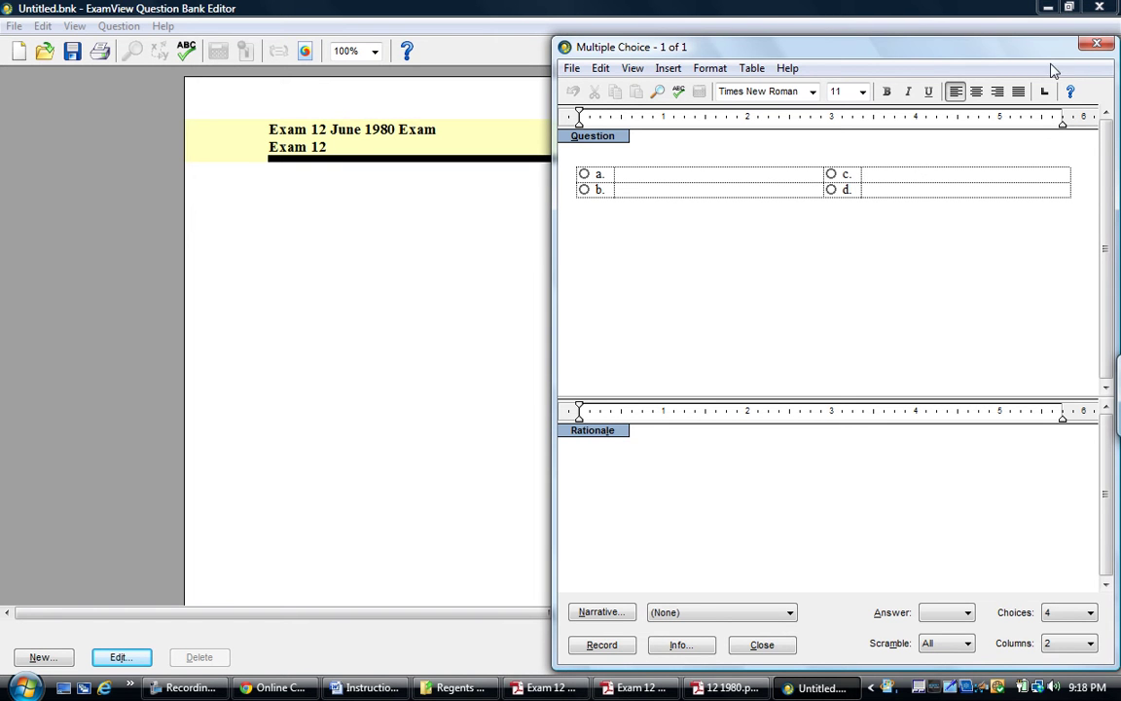
pyautogui.click(1094, 47)
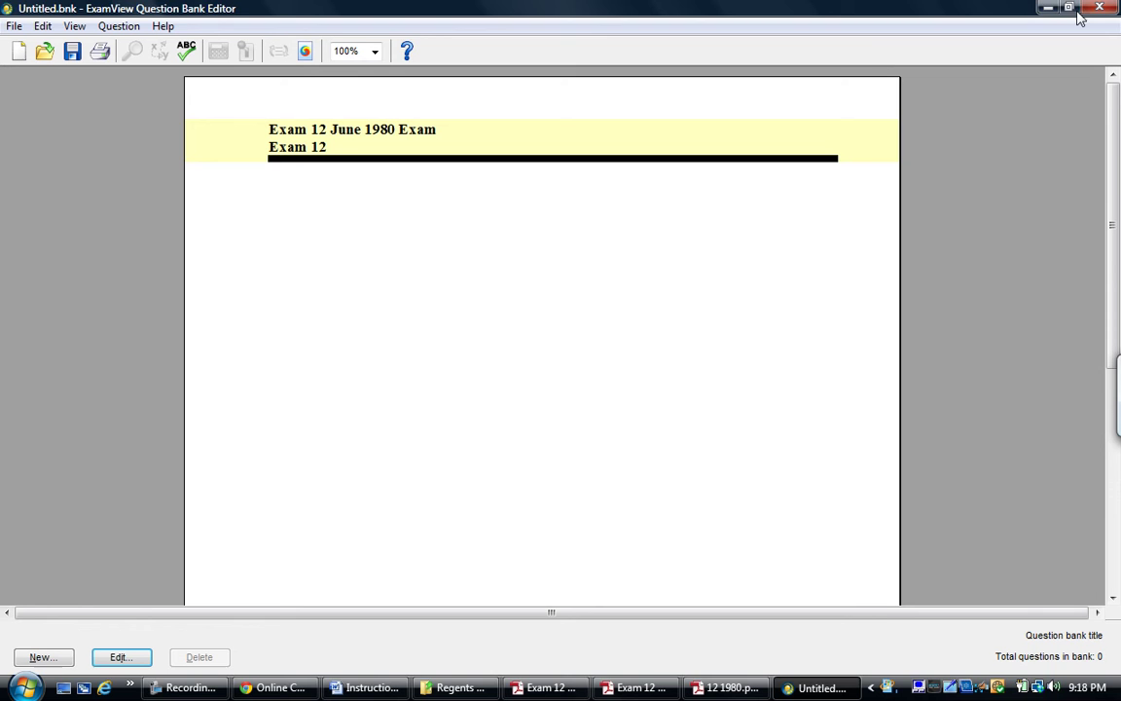
pyautogui.click(1071, 8)
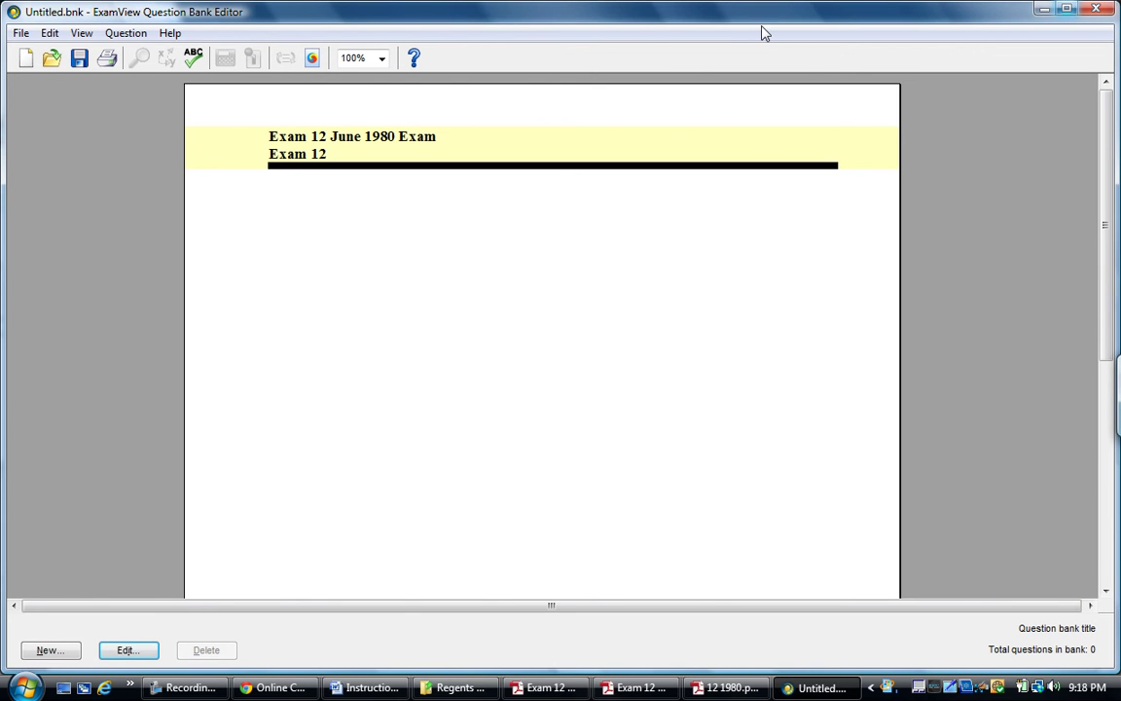
# Arrange ExamView and Adobe Reader side by side with the exam PDF at 100% zoom
pyautogui.moveTo(4, 239); pyautogui.dragTo(539, 227)
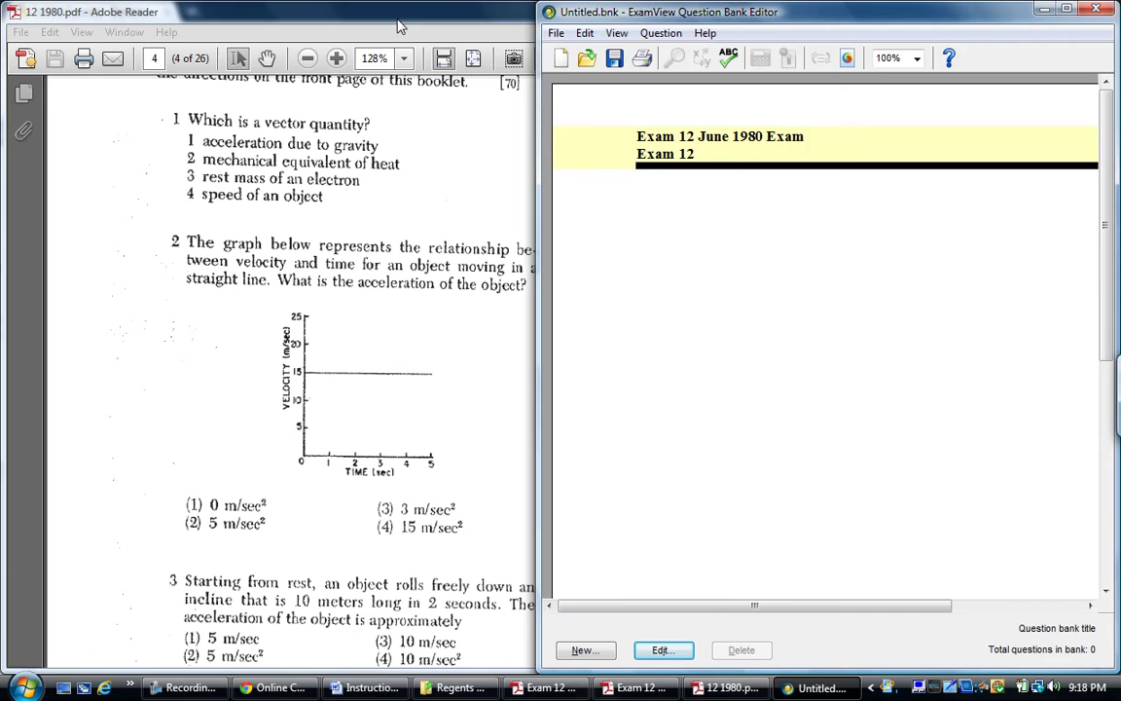
pyautogui.click(361, 24)
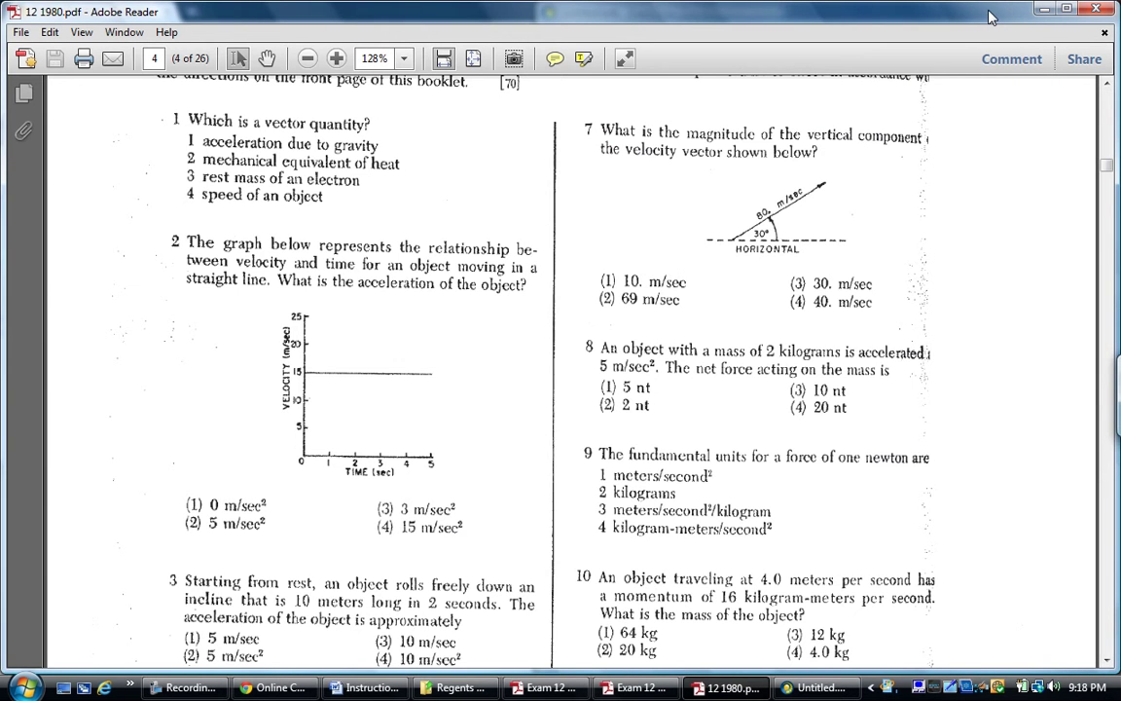
pyautogui.moveTo(893, 15); pyautogui.dragTo(946, 12)
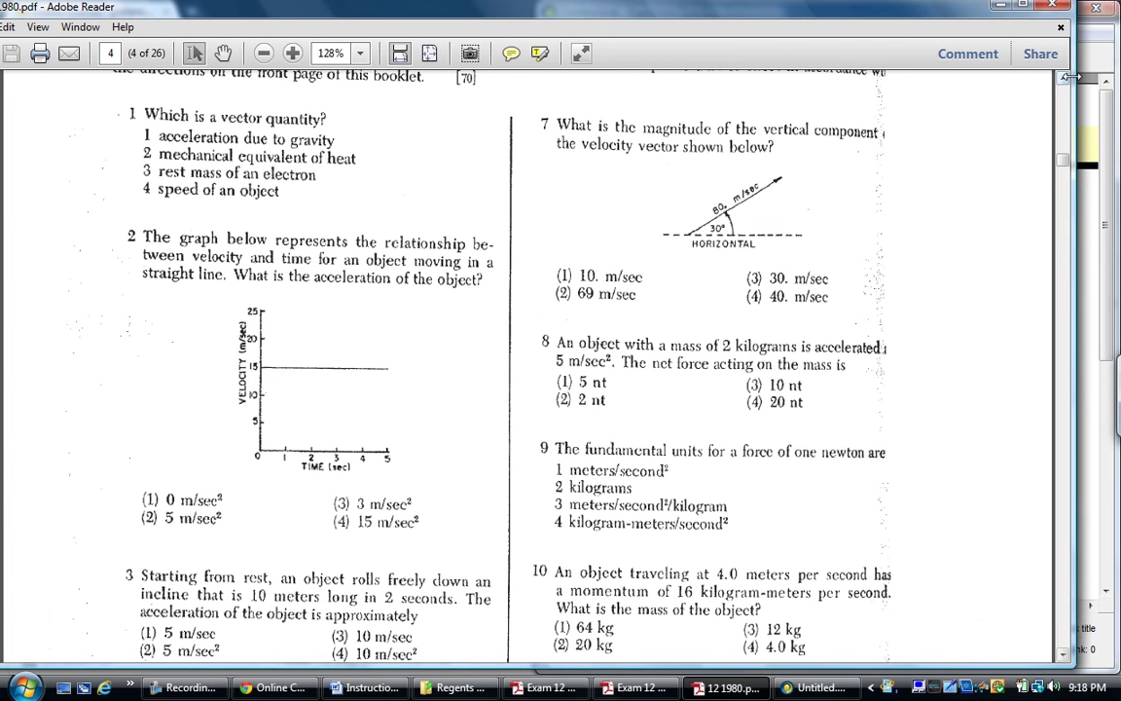
pyautogui.moveTo(1074, 142); pyautogui.dragTo(516, 142)
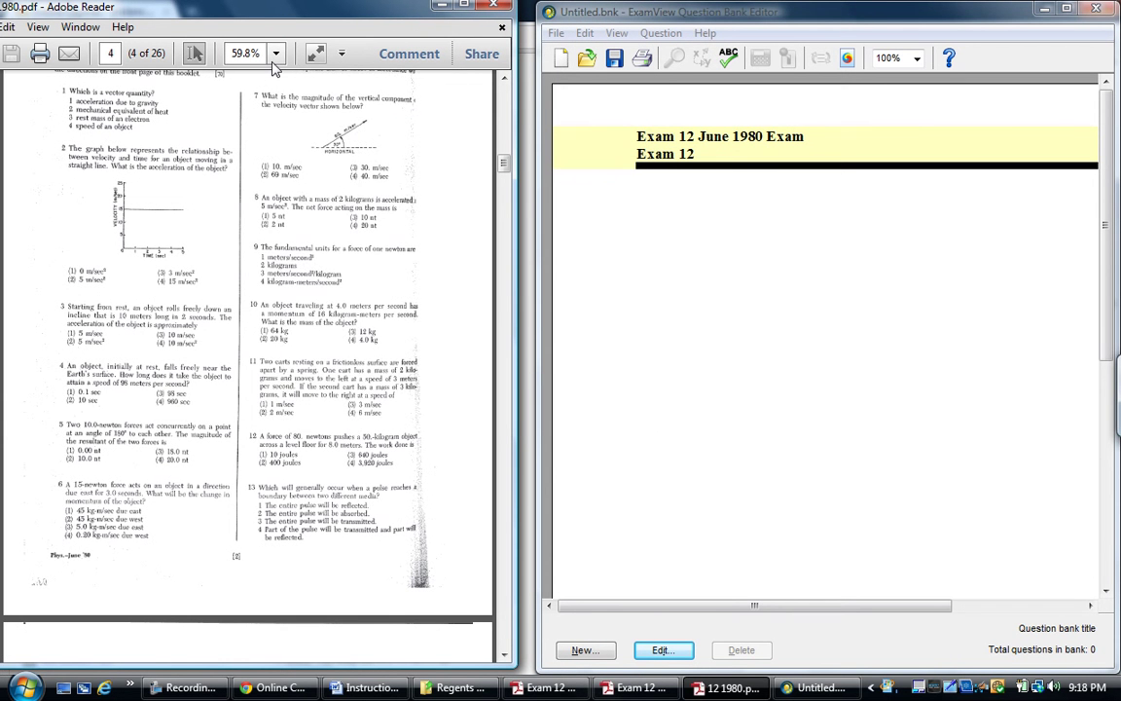
pyautogui.click(276, 53)
pyautogui.click(311, 155)
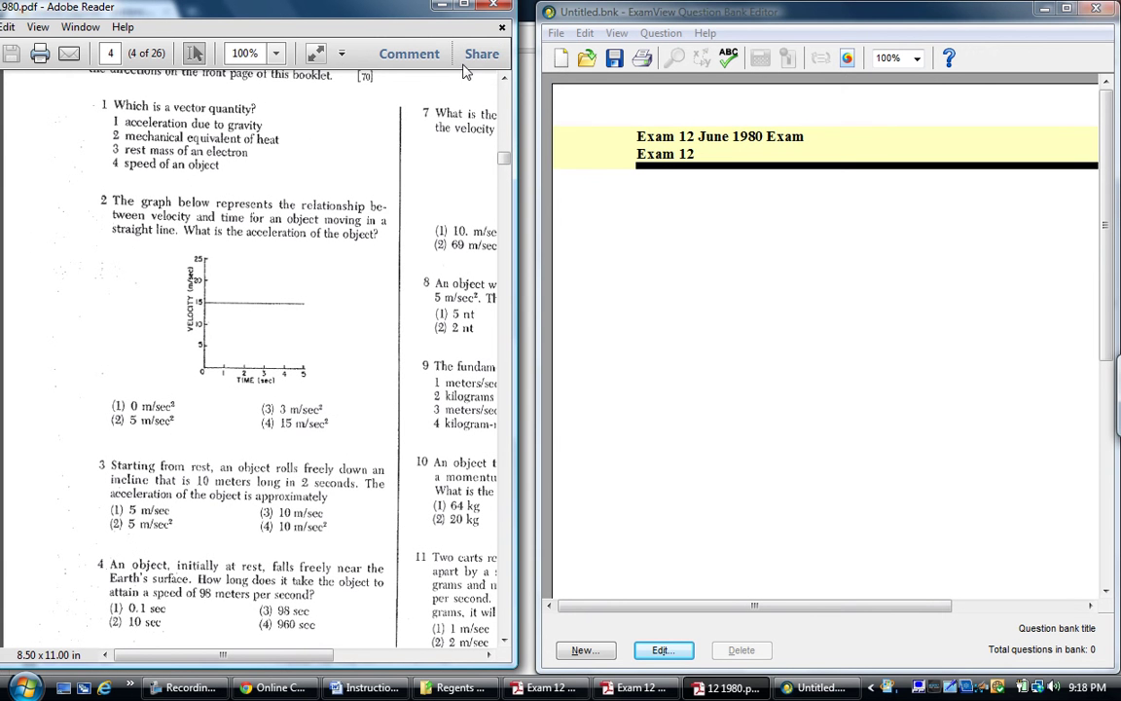
pyautogui.click(679, 235)
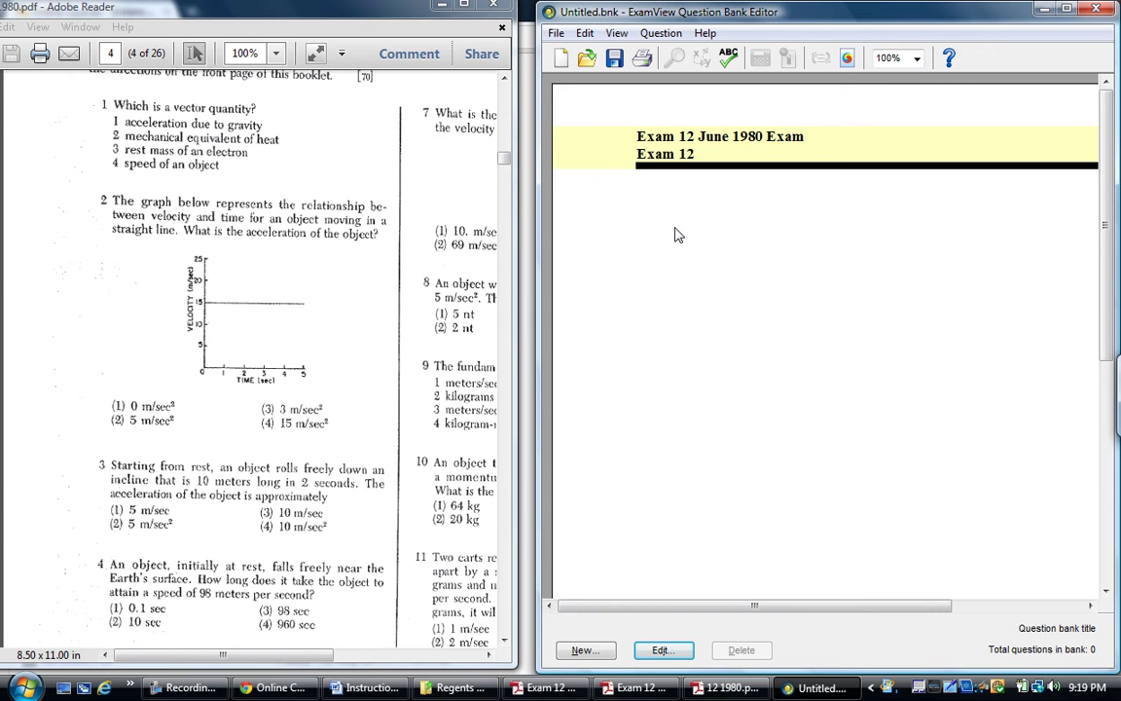
# Start a new Multiple Choice question reading 'Which is a vector quantity?'
pyautogui.hotkey('ctrl', 'n')
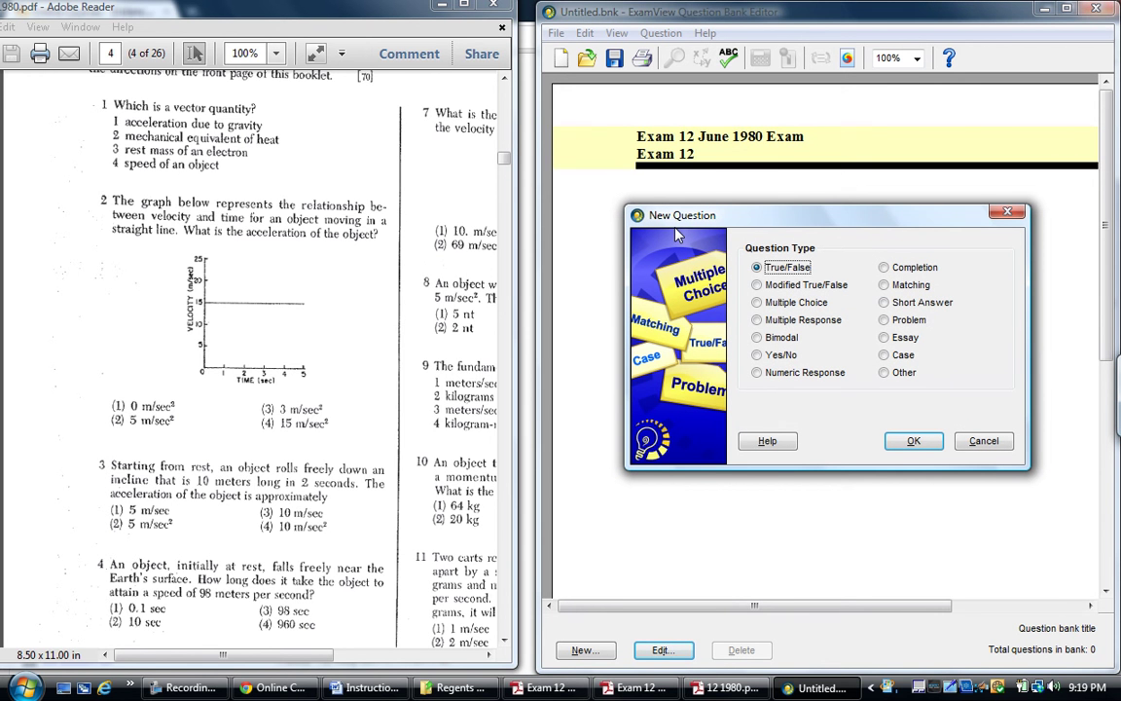
pyautogui.press('Down')
pyautogui.press('Down')
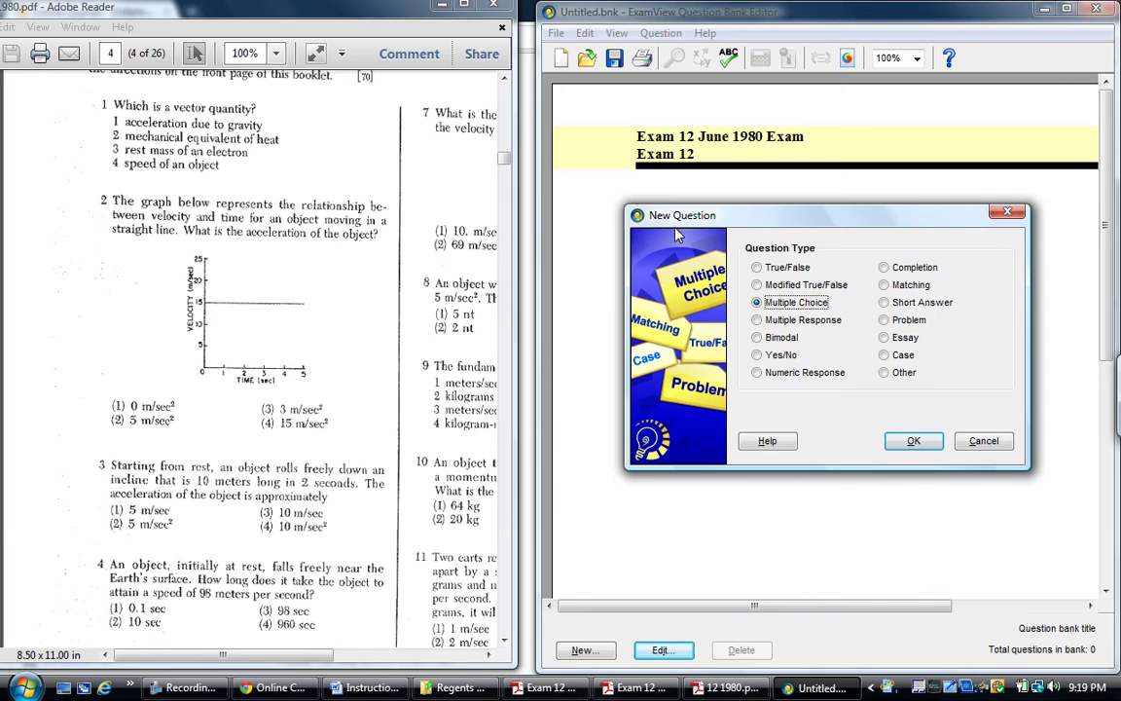
pyautogui.press('Return')
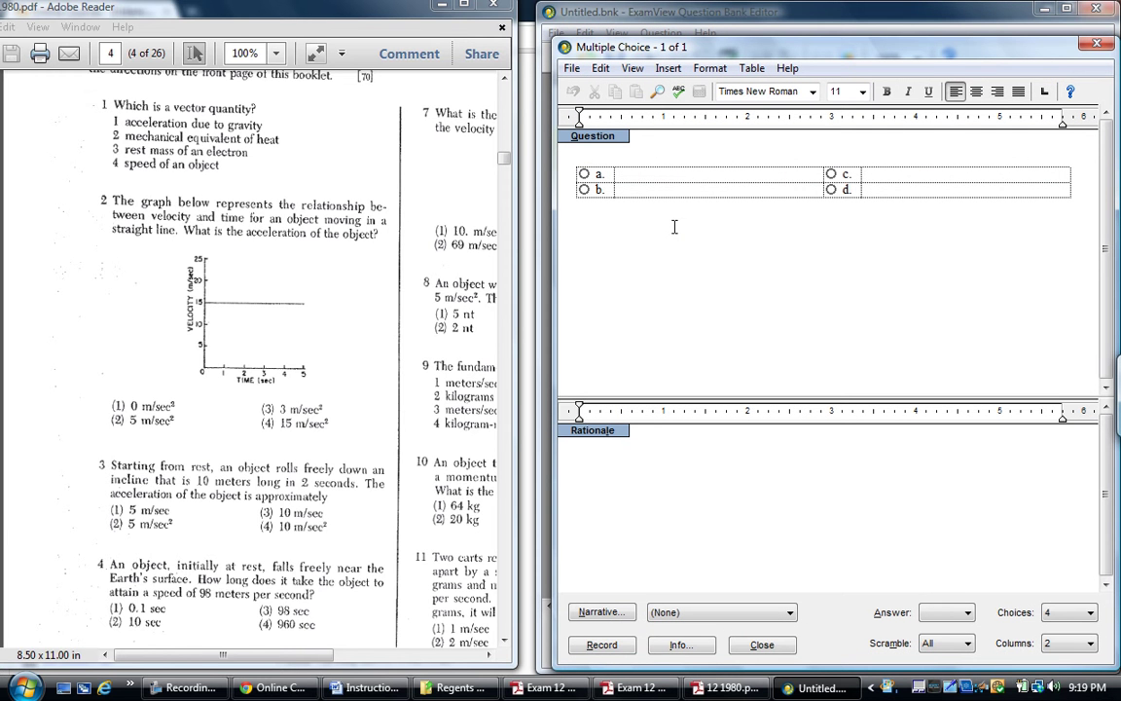
pyautogui.write('Which is a vectr qu')
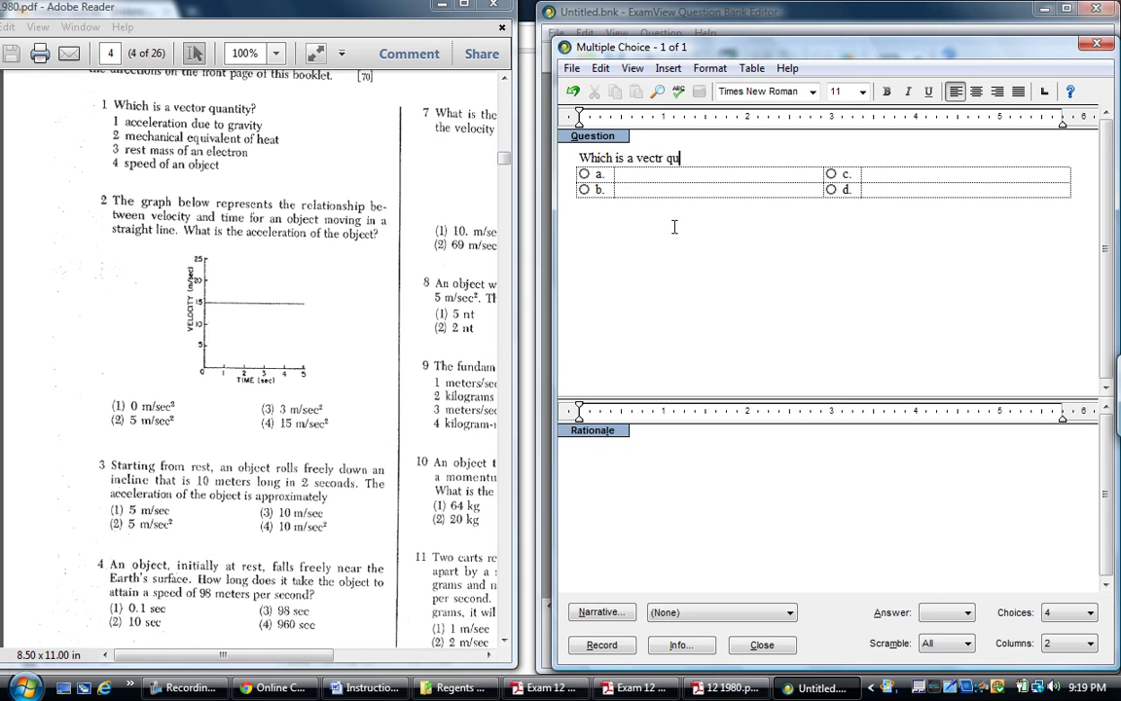
pyautogui.press('BackSpace')
pyautogui.press('BackSpace')
pyautogui.press('BackSpace')
pyautogui.press('BackSpace')
pyautogui.write('or quantity')
# Enter choices acceleration due to gravity, mechanical equivalent of heat, rest mass of an electron, speed of an object, then record it
pyautogui.click(663, 177)
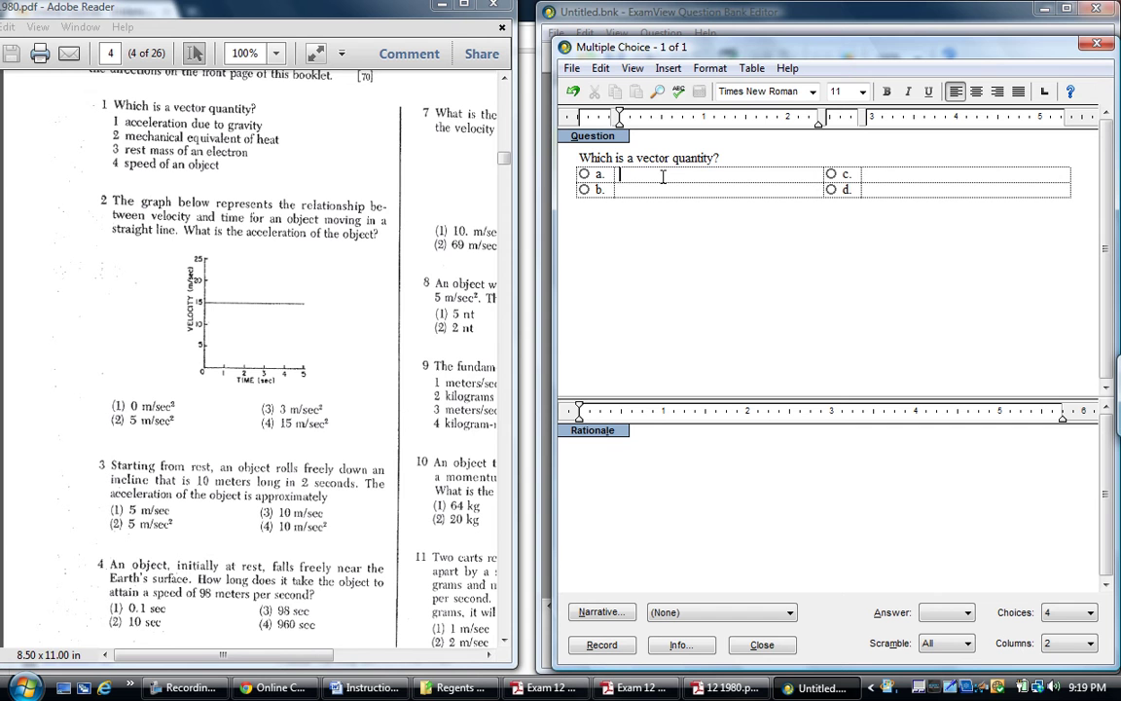
pyautogui.write('acceleration due to gravity')
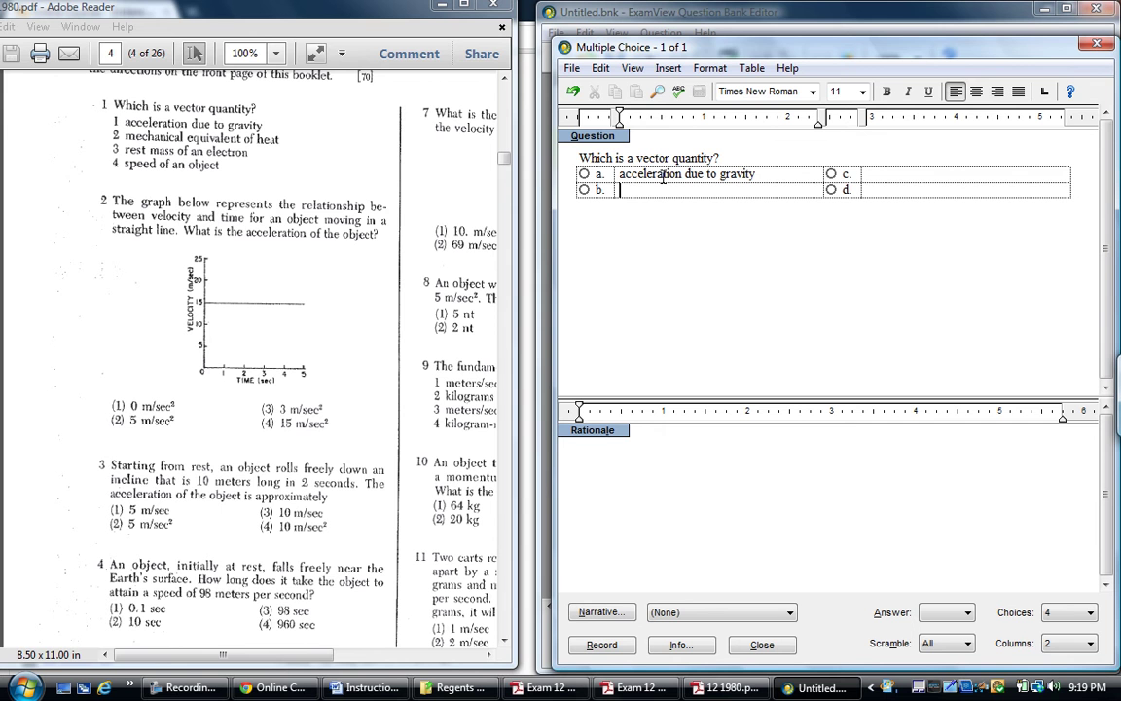
pyautogui.write('mechanical equivalent of heat')
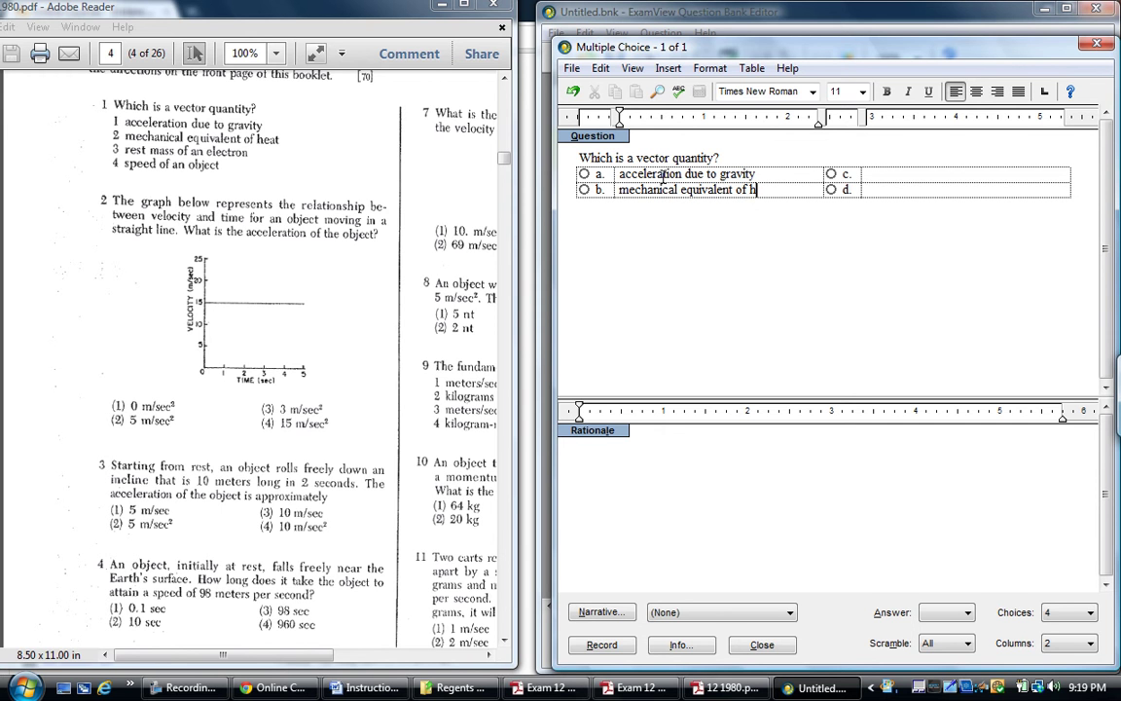
pyautogui.press('Tab')
pyautogui.write('rest')
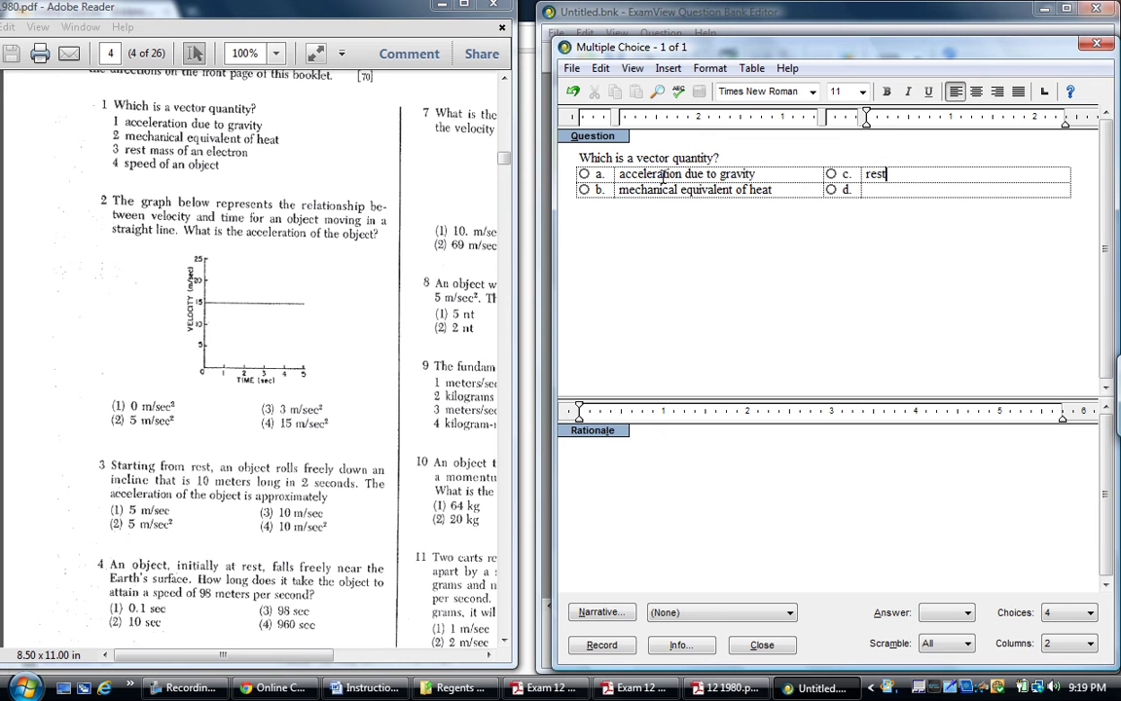
pyautogui.write(' mass of an electro')
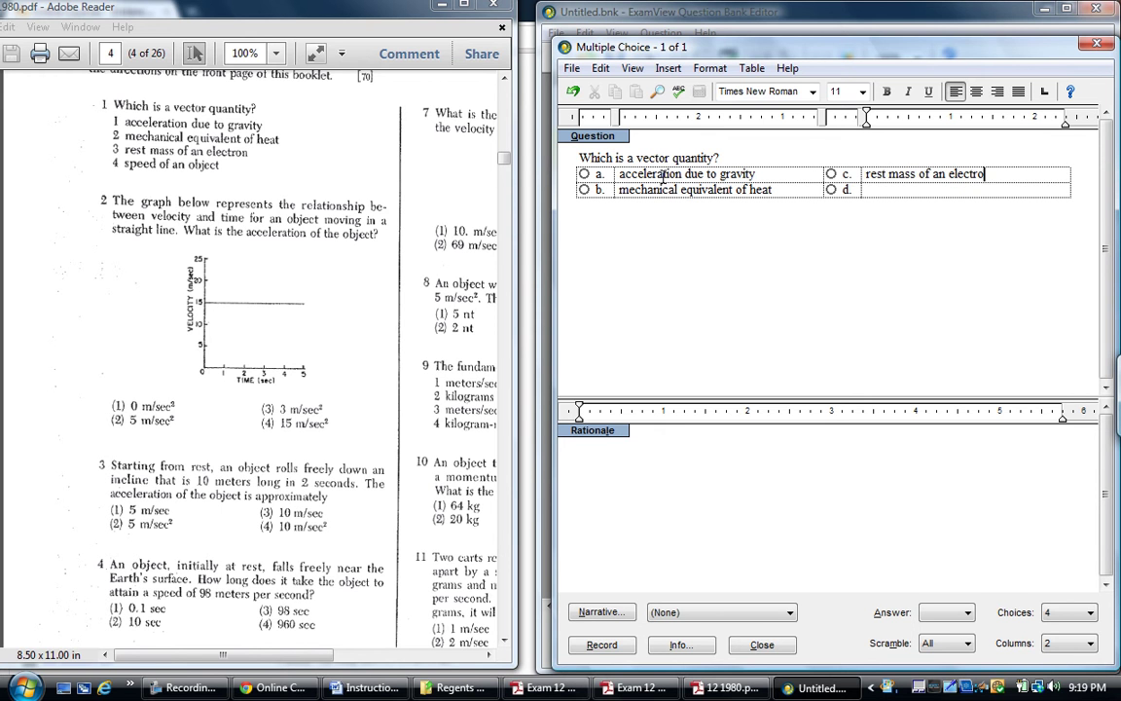
pyautogui.write('speed of an object')
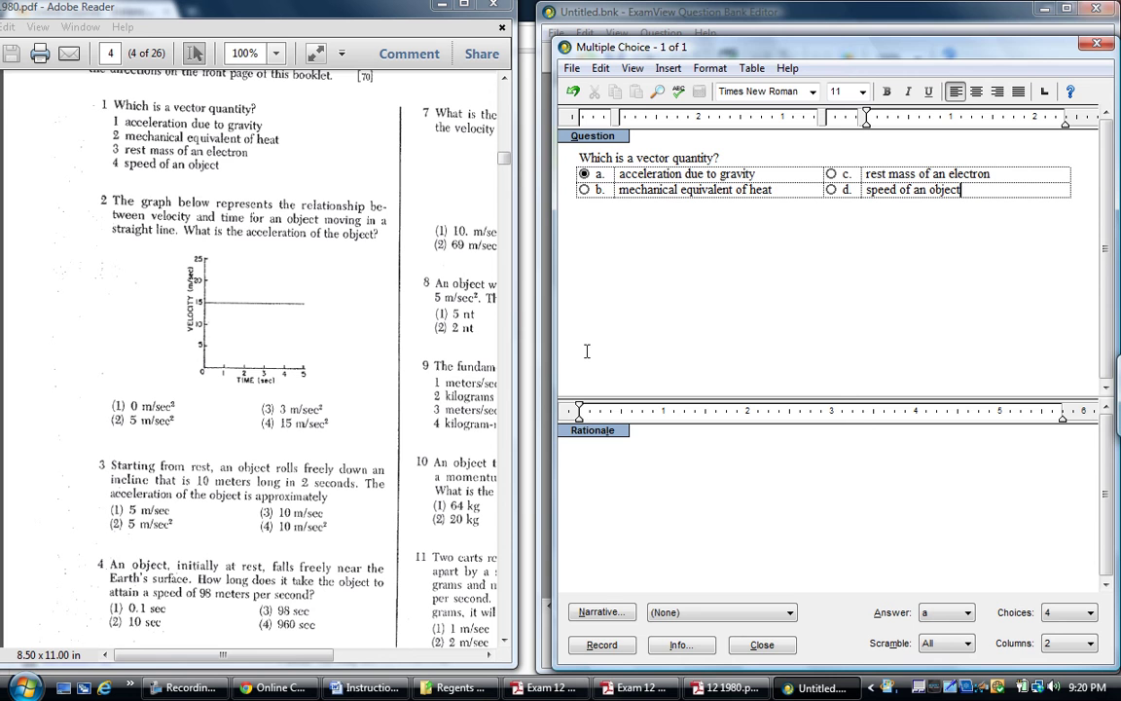
pyautogui.click(608, 645)
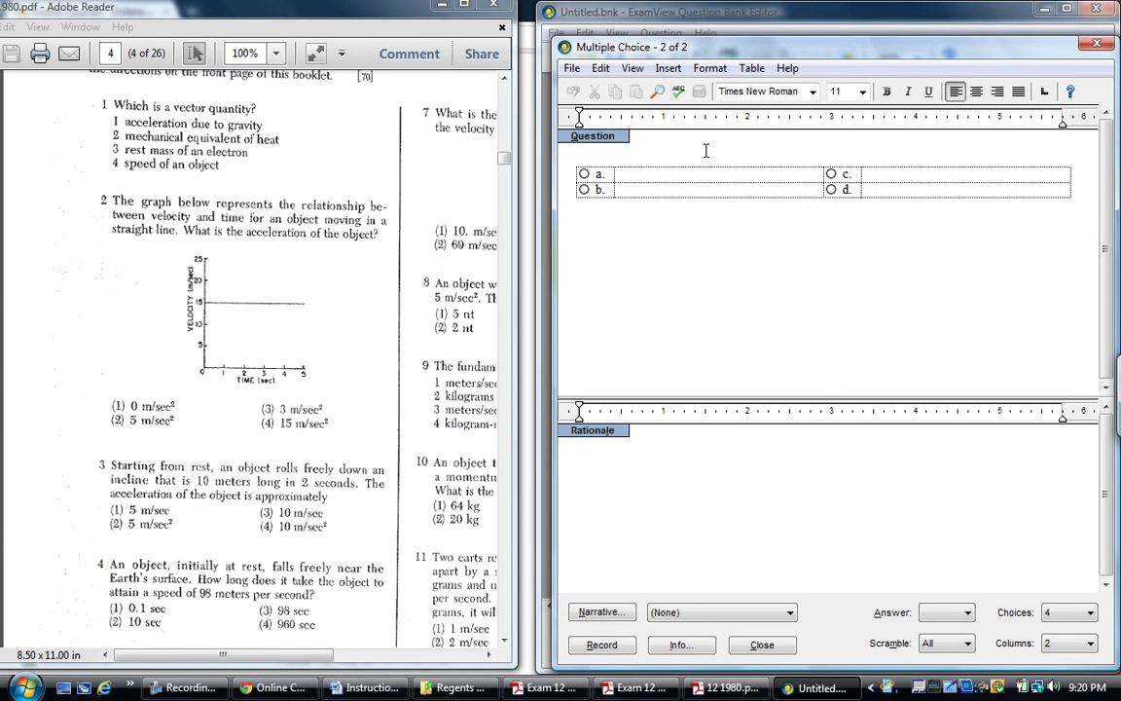
# Type placeholder text 'falkfj;lafjd;lkadsf' into the second question's stem
pyautogui.write('falkfj;lafjd;lkadsf')
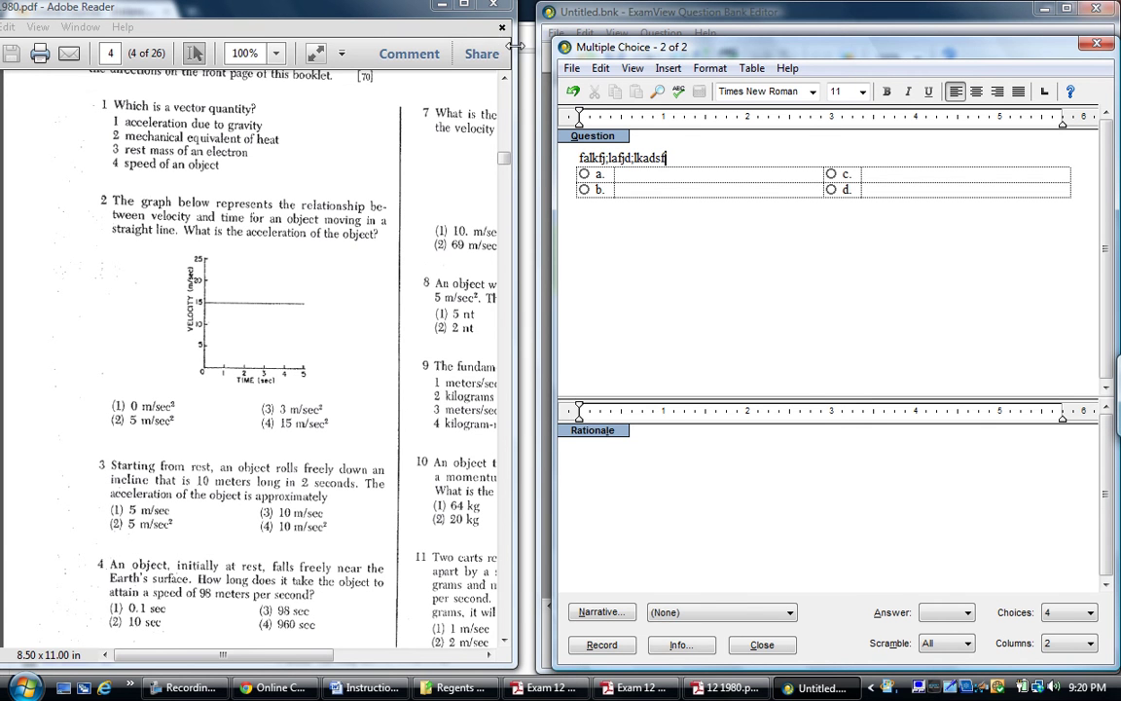
# Widen the Adobe Reader window and snapshot question 2's velocity–time graph
pyautogui.click(452, 37)
pyautogui.moveTo(517, 49); pyautogui.dragTo(718, 50)
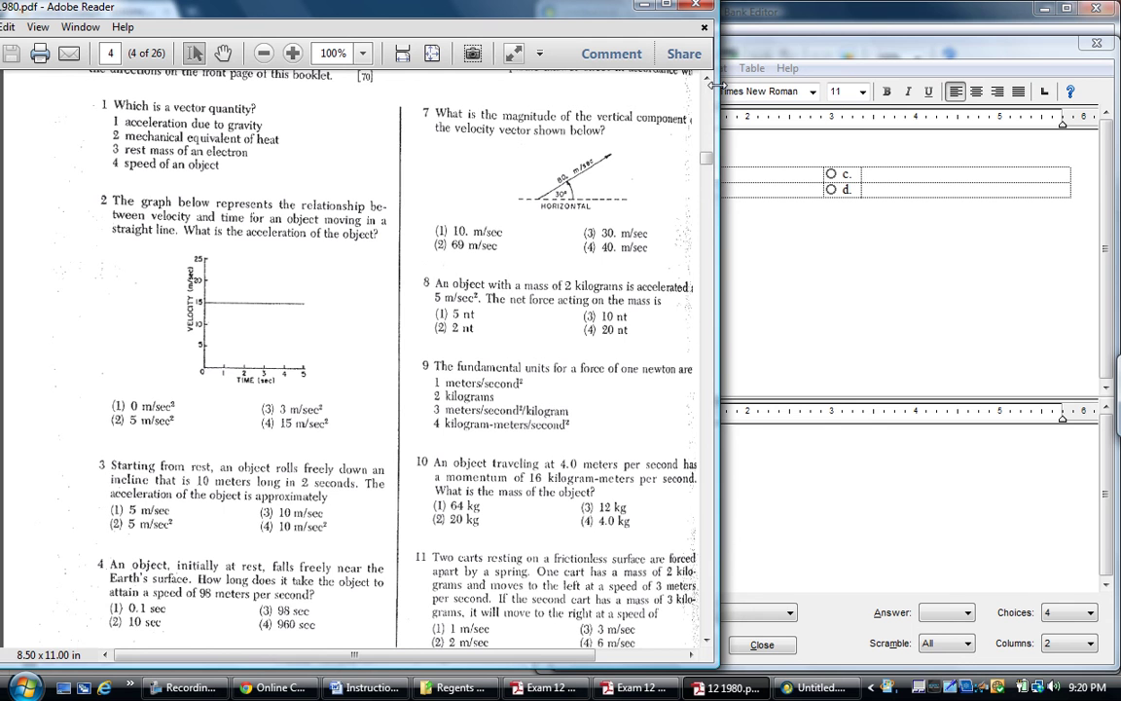
pyautogui.click(475, 55)
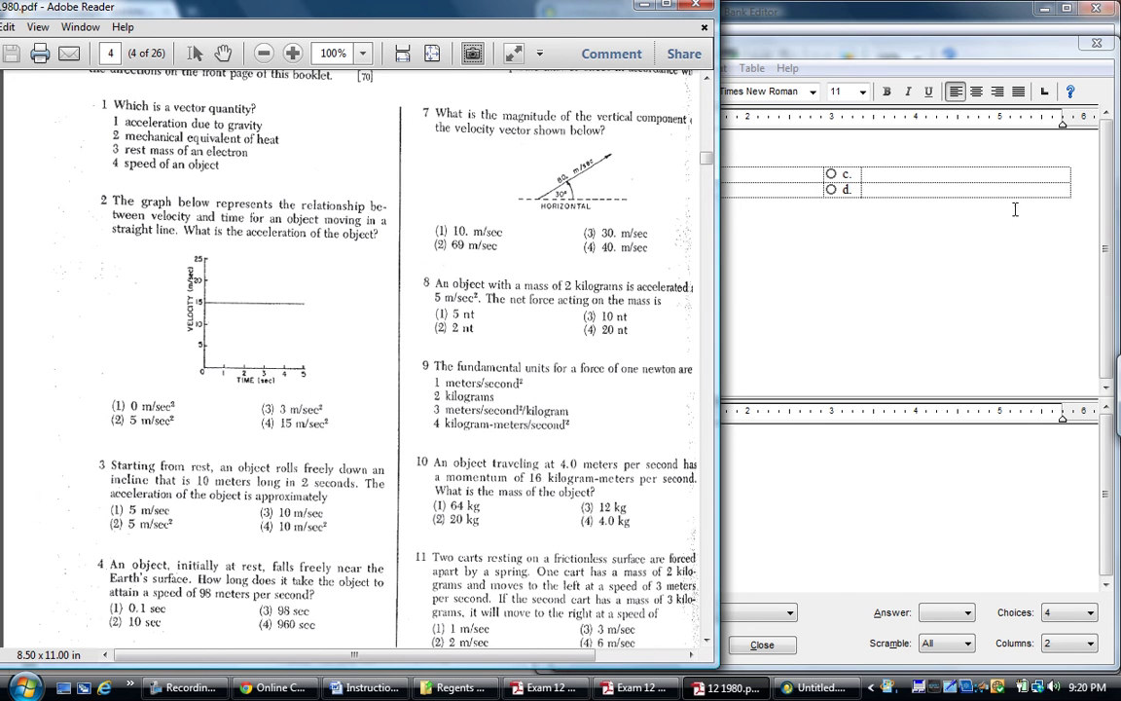
pyautogui.click(185, 687)
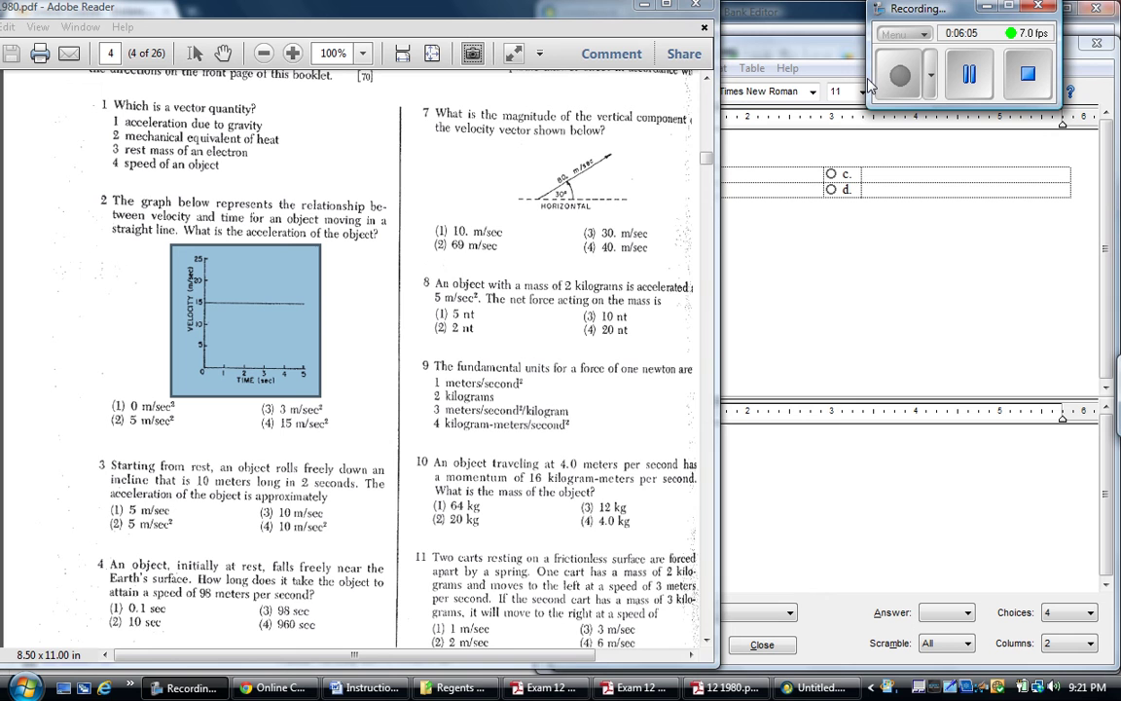
# Paste the velocity–time graph on a new line below question 2's text
pyautogui.click(750, 224)
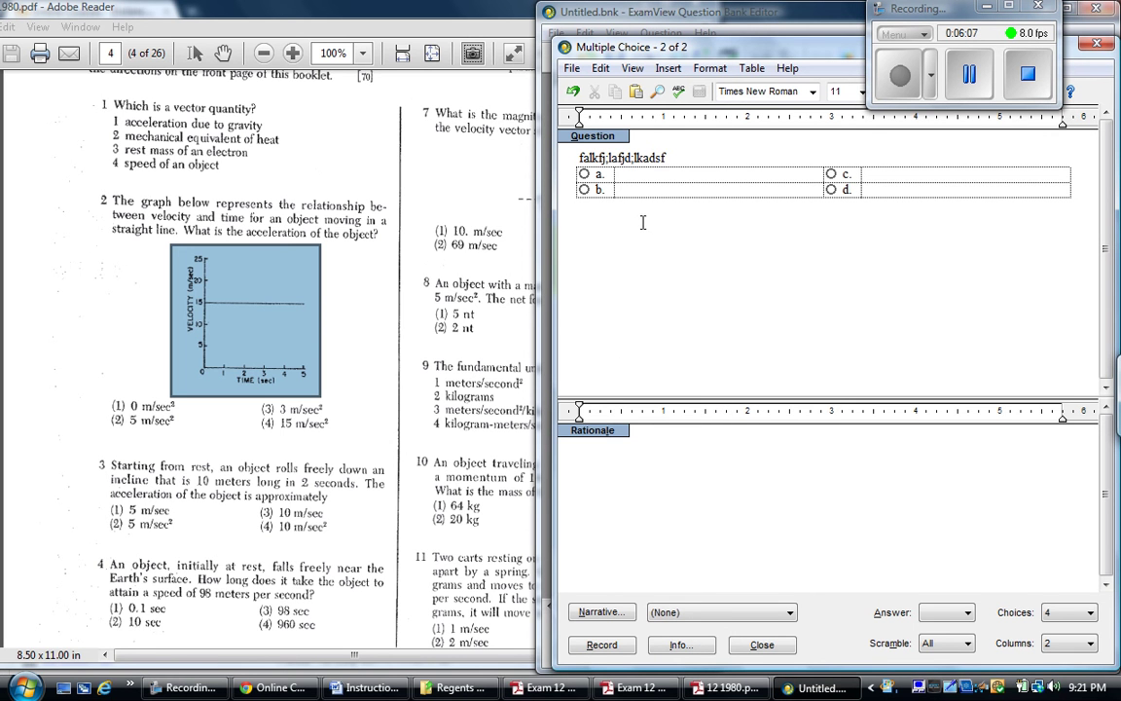
pyautogui.click(582, 200)
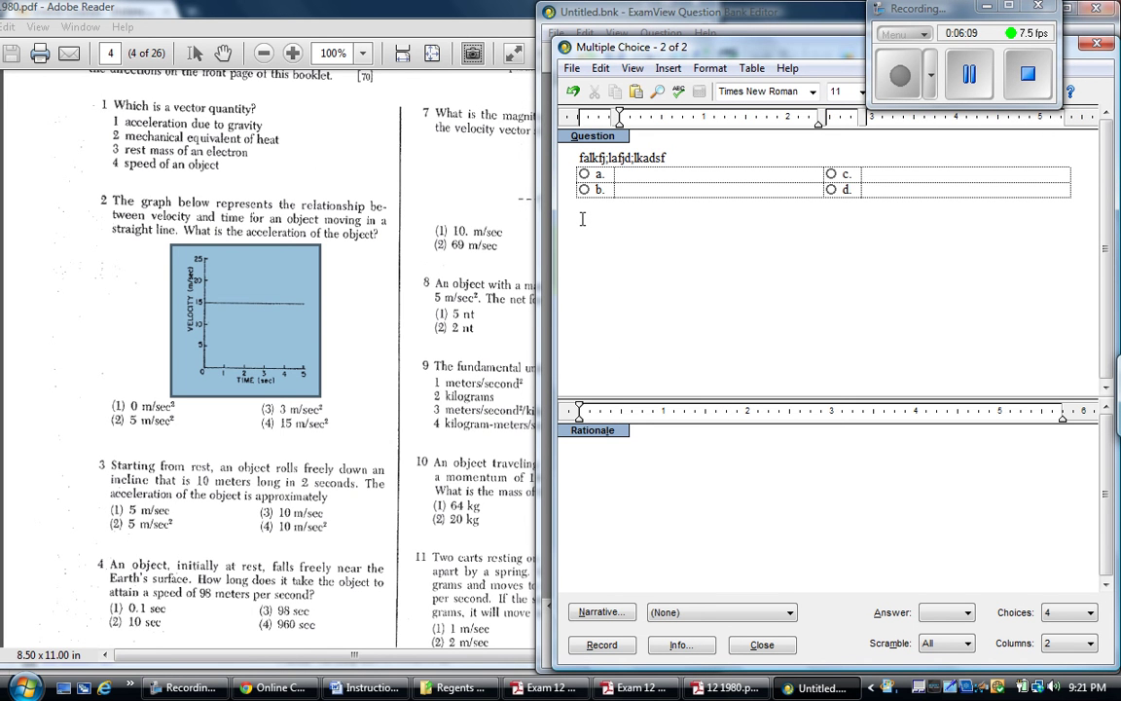
pyautogui.click(679, 156)
pyautogui.press('Return')
pyautogui.hotkey('ctrl', 'v')
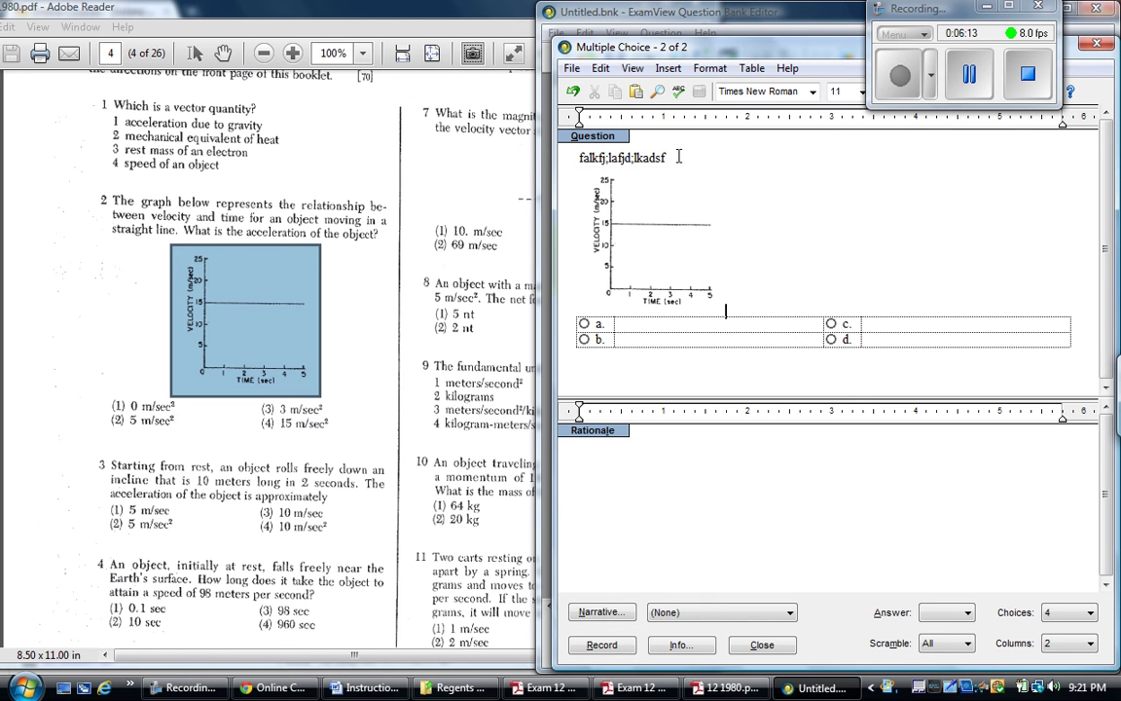
# Paste the velocity–time graph into answer choices a and c
pyautogui.click(630, 321)
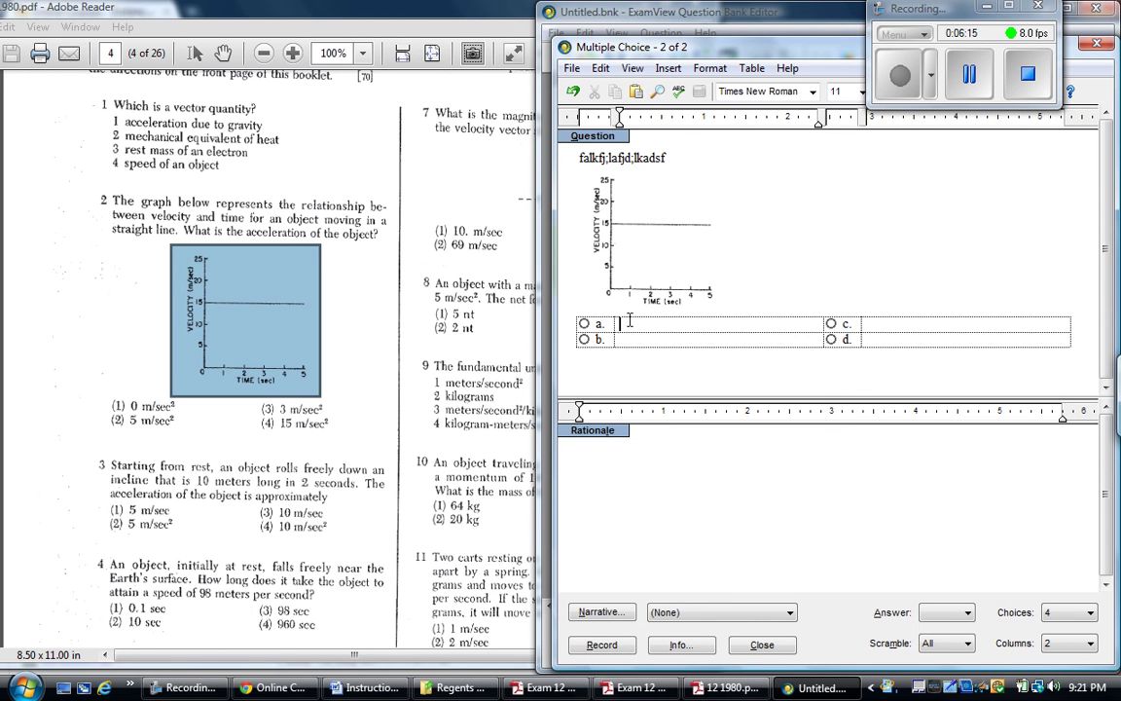
pyautogui.hotkey('ctrl', 'v')
pyautogui.click(839, 282)
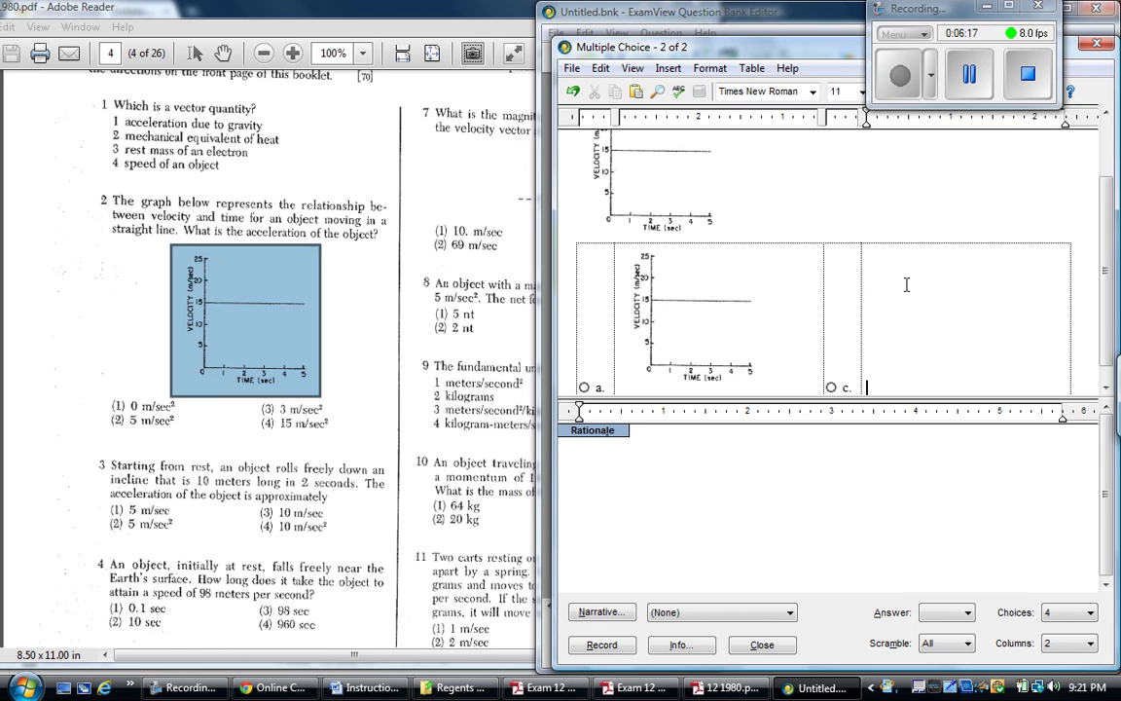
pyautogui.hotkey('ctrl', 'v')
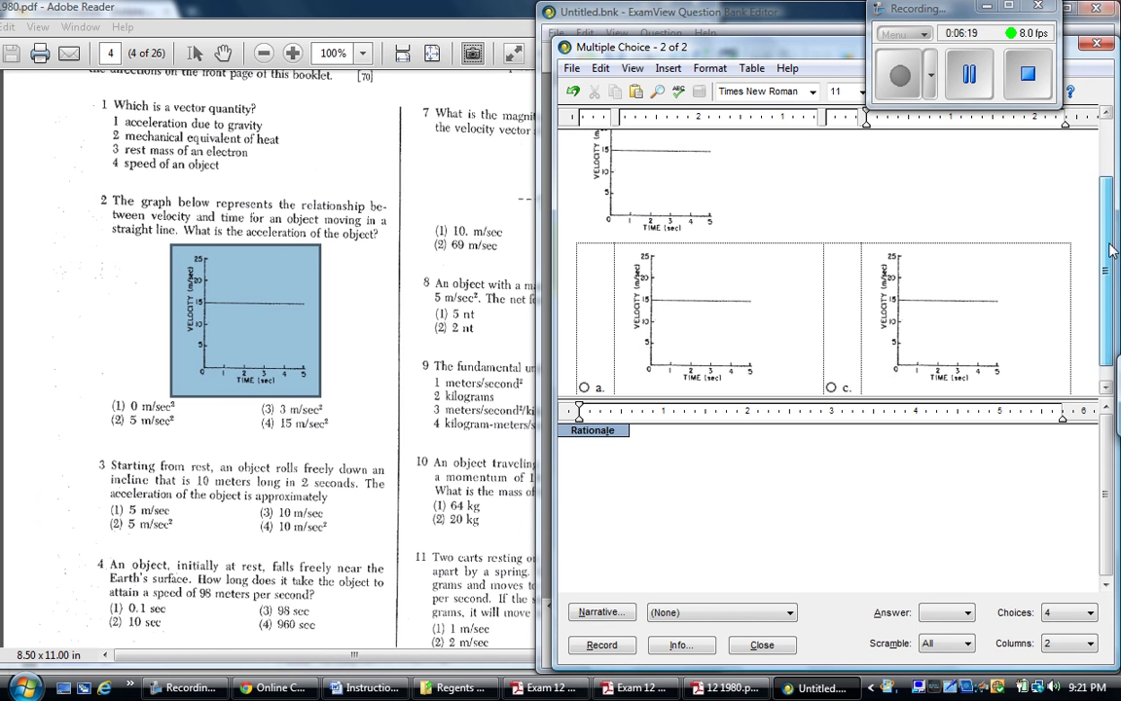
pyautogui.scroll(-1, 1117, 302)
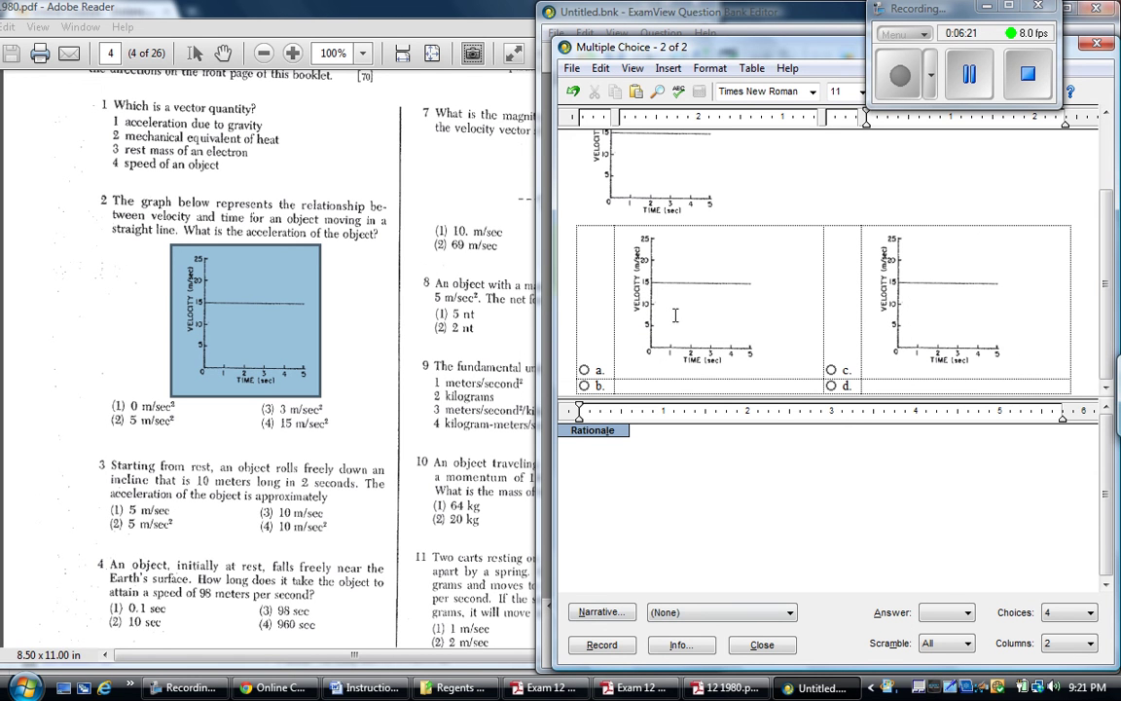
# Mark choice a as the correct answer and dismiss the blank answer choices warning
pyautogui.click(585, 371)
pyautogui.click(601, 644)
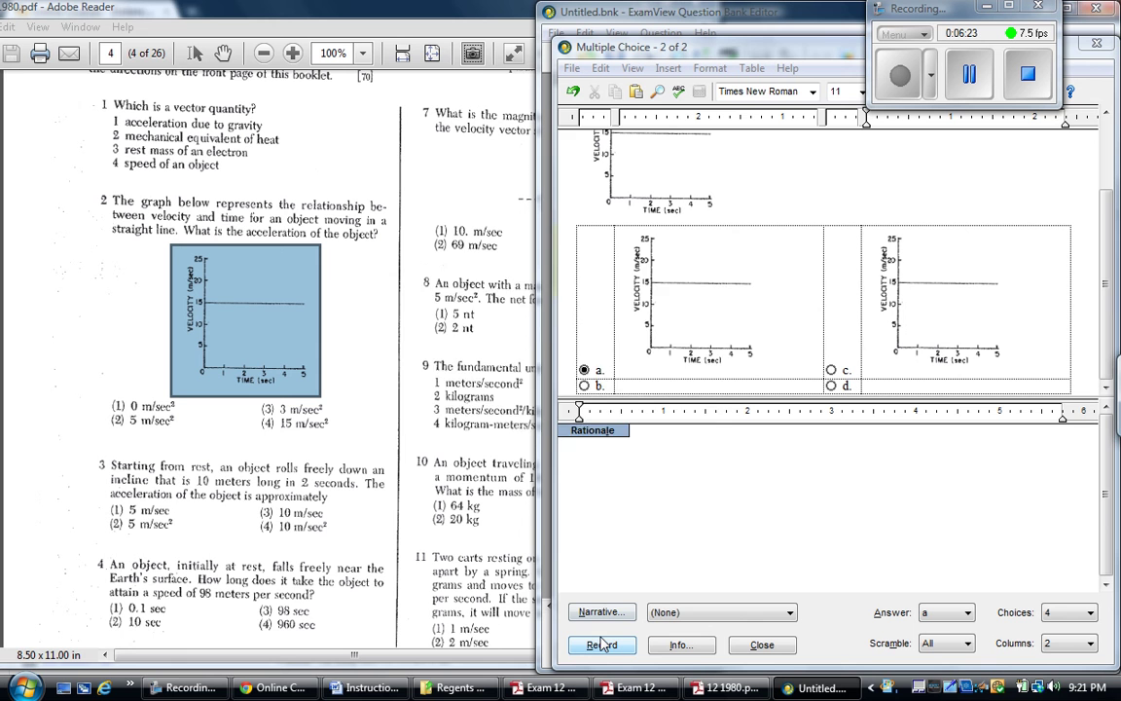
pyautogui.click(674, 402)
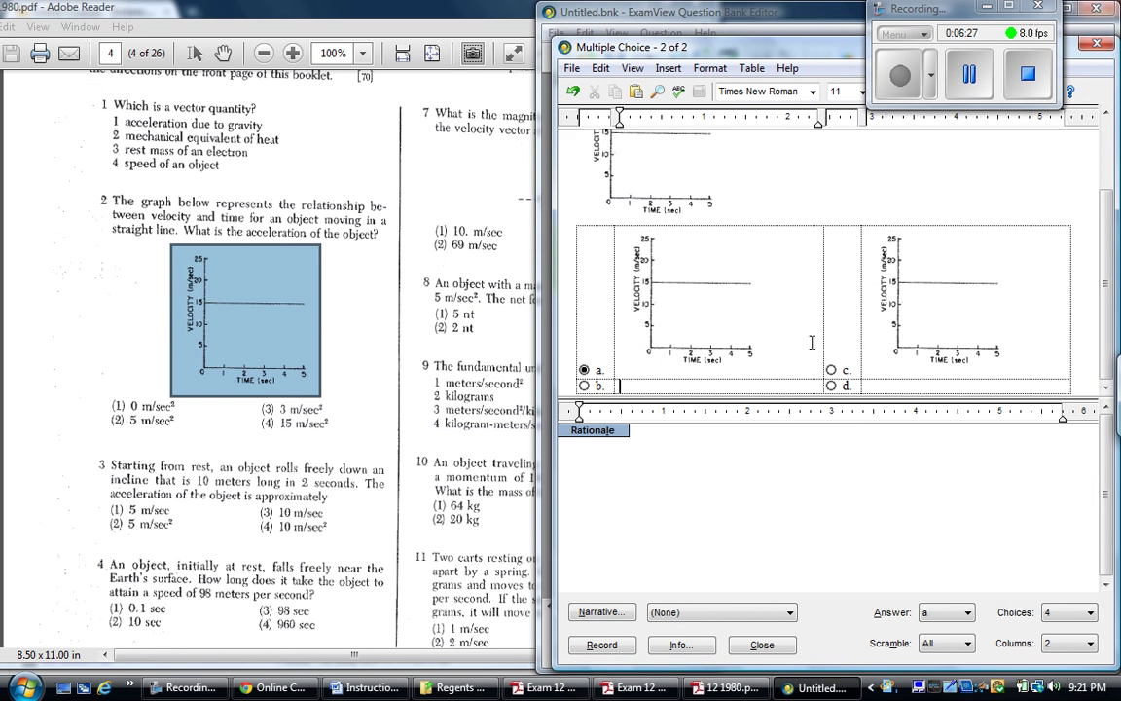
# Paste the graph into choices b and d, then record question 2 to the bank
pyautogui.click(727, 388)
pyautogui.hotkey('ctrl', 'v')
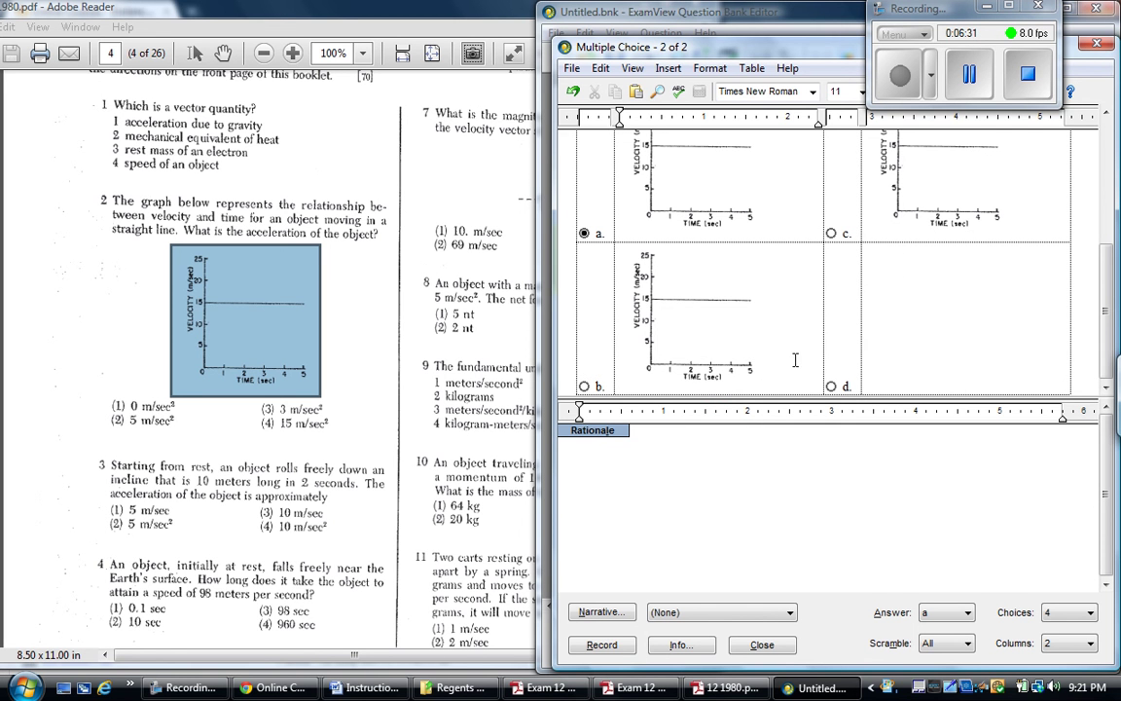
pyautogui.click(901, 337)
pyautogui.hotkey('ctrl', 'v')
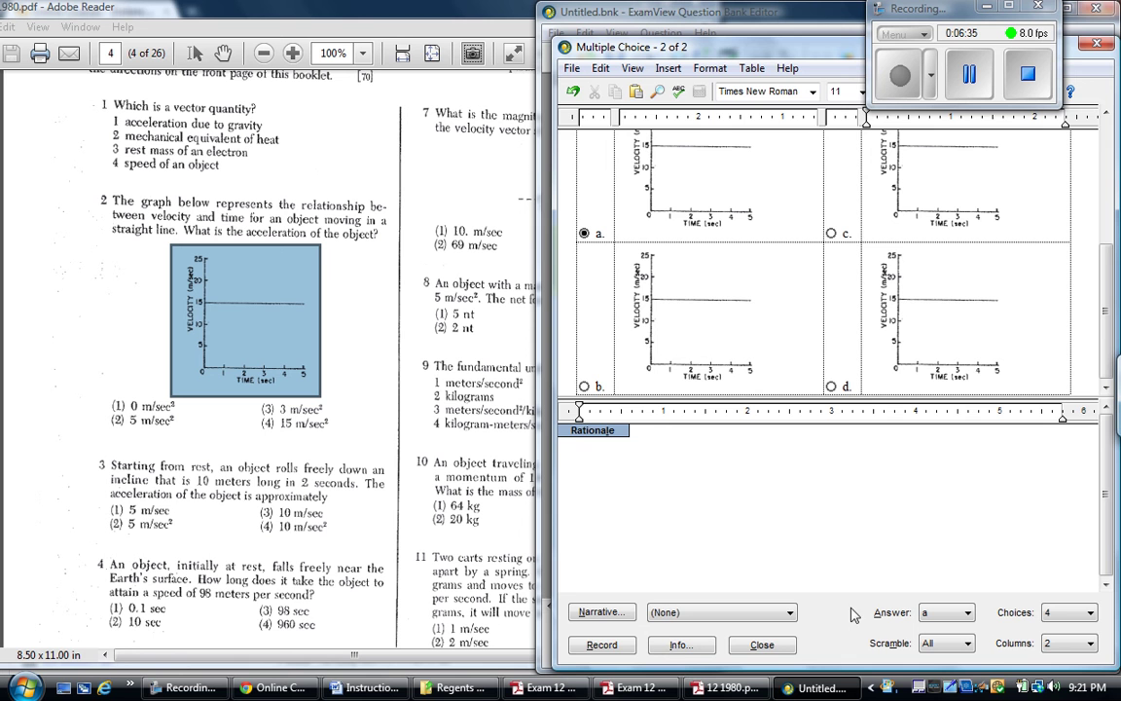
pyautogui.click(601, 644)
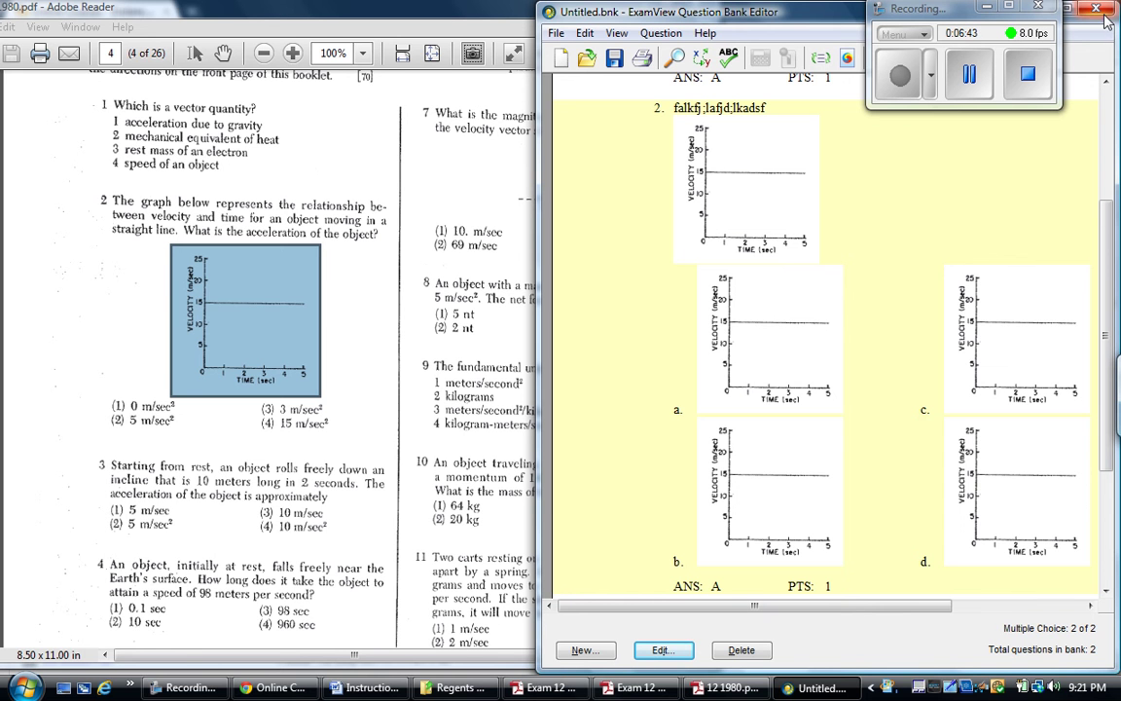
pyautogui.click(913, 91)
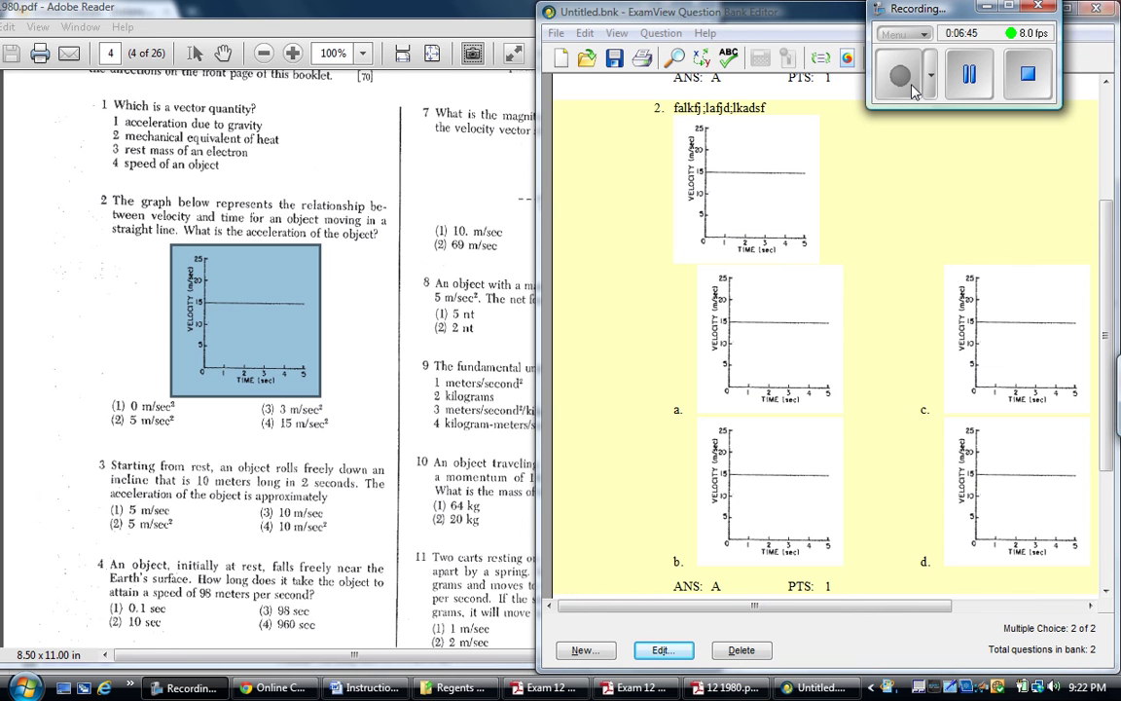